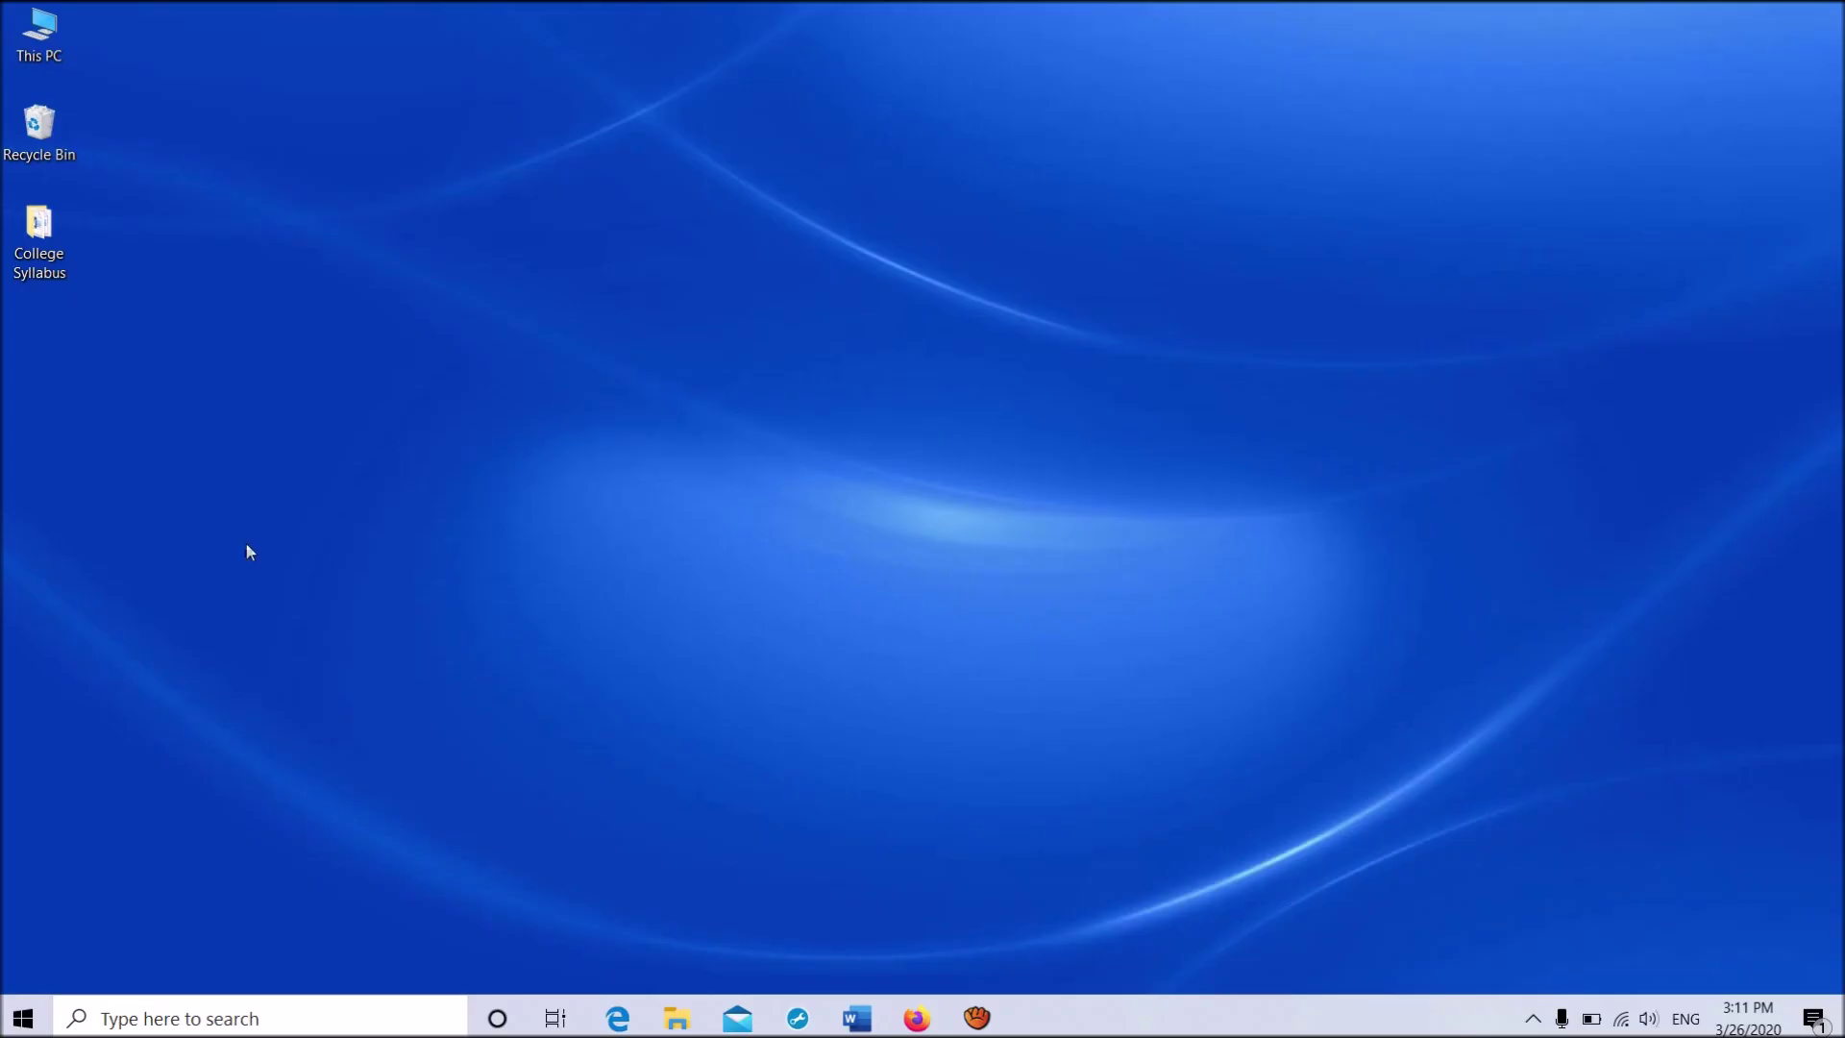
Step: Run services.msc from the Win+X Run box to start the Services console
key("super+x")
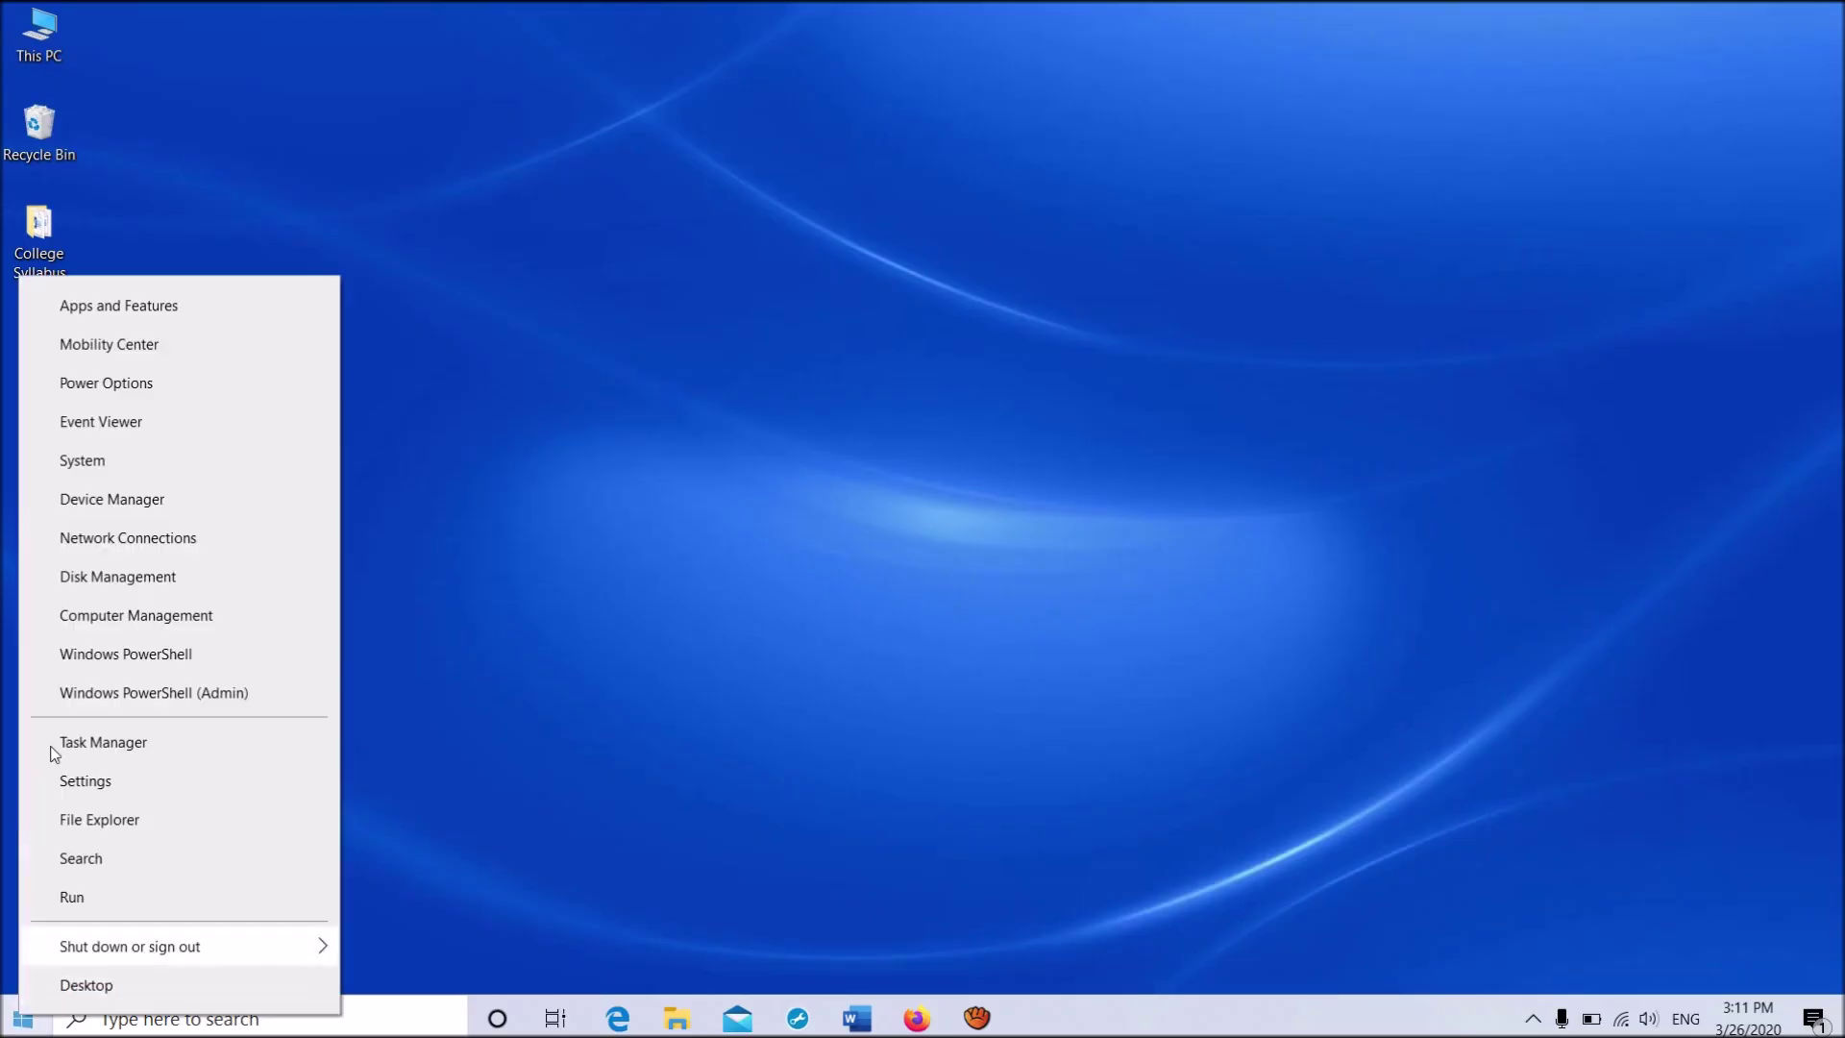
key("Up")
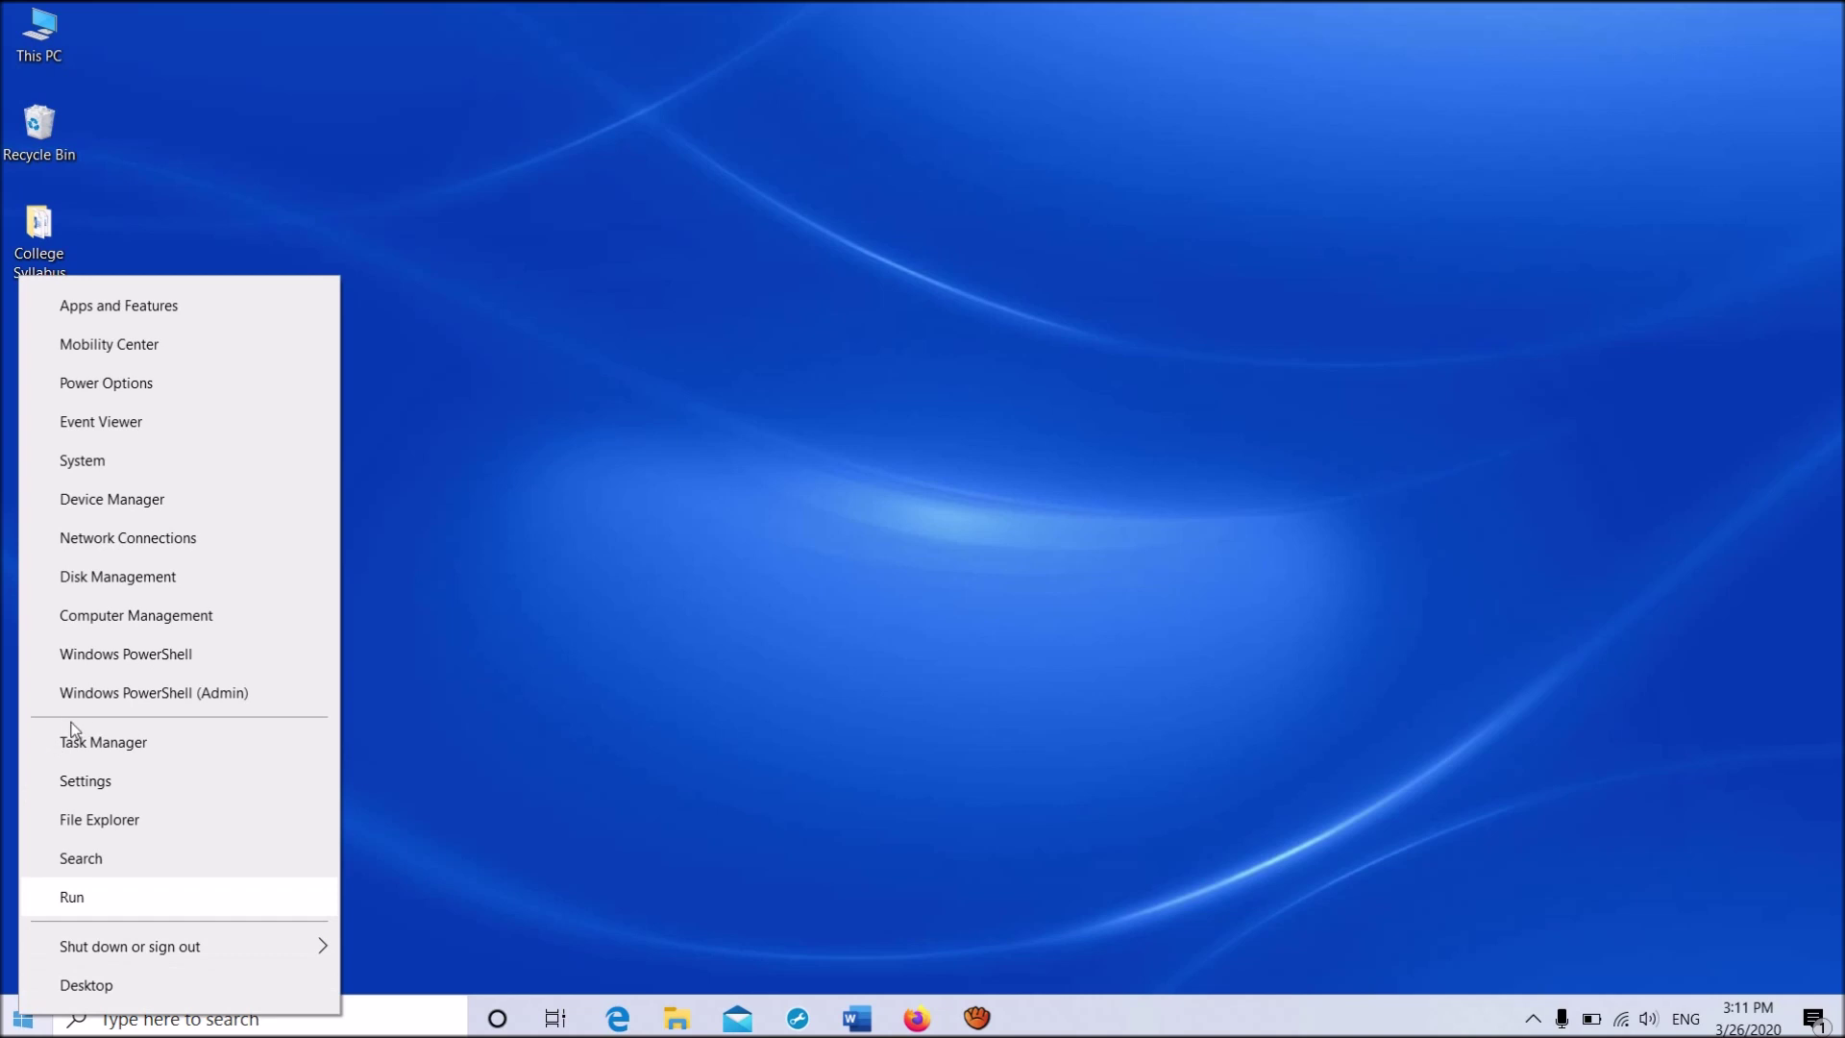
left_click(88, 900)
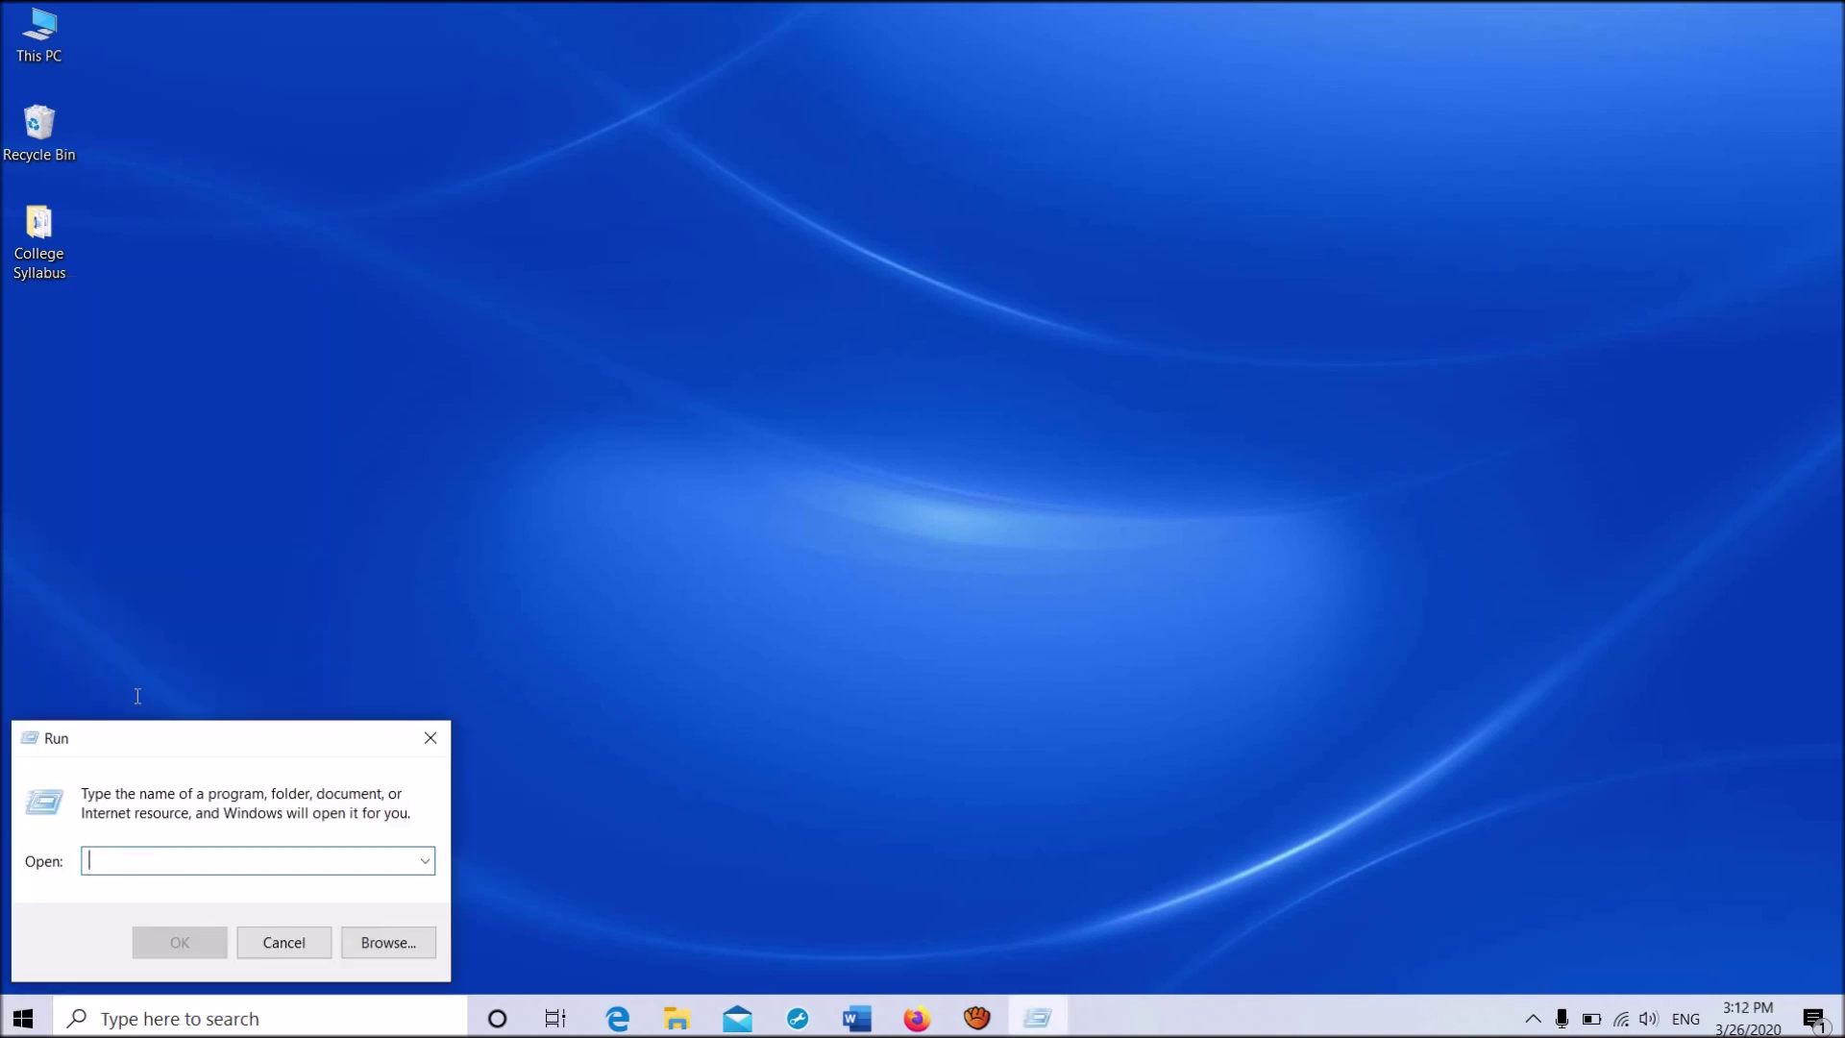
type("se")
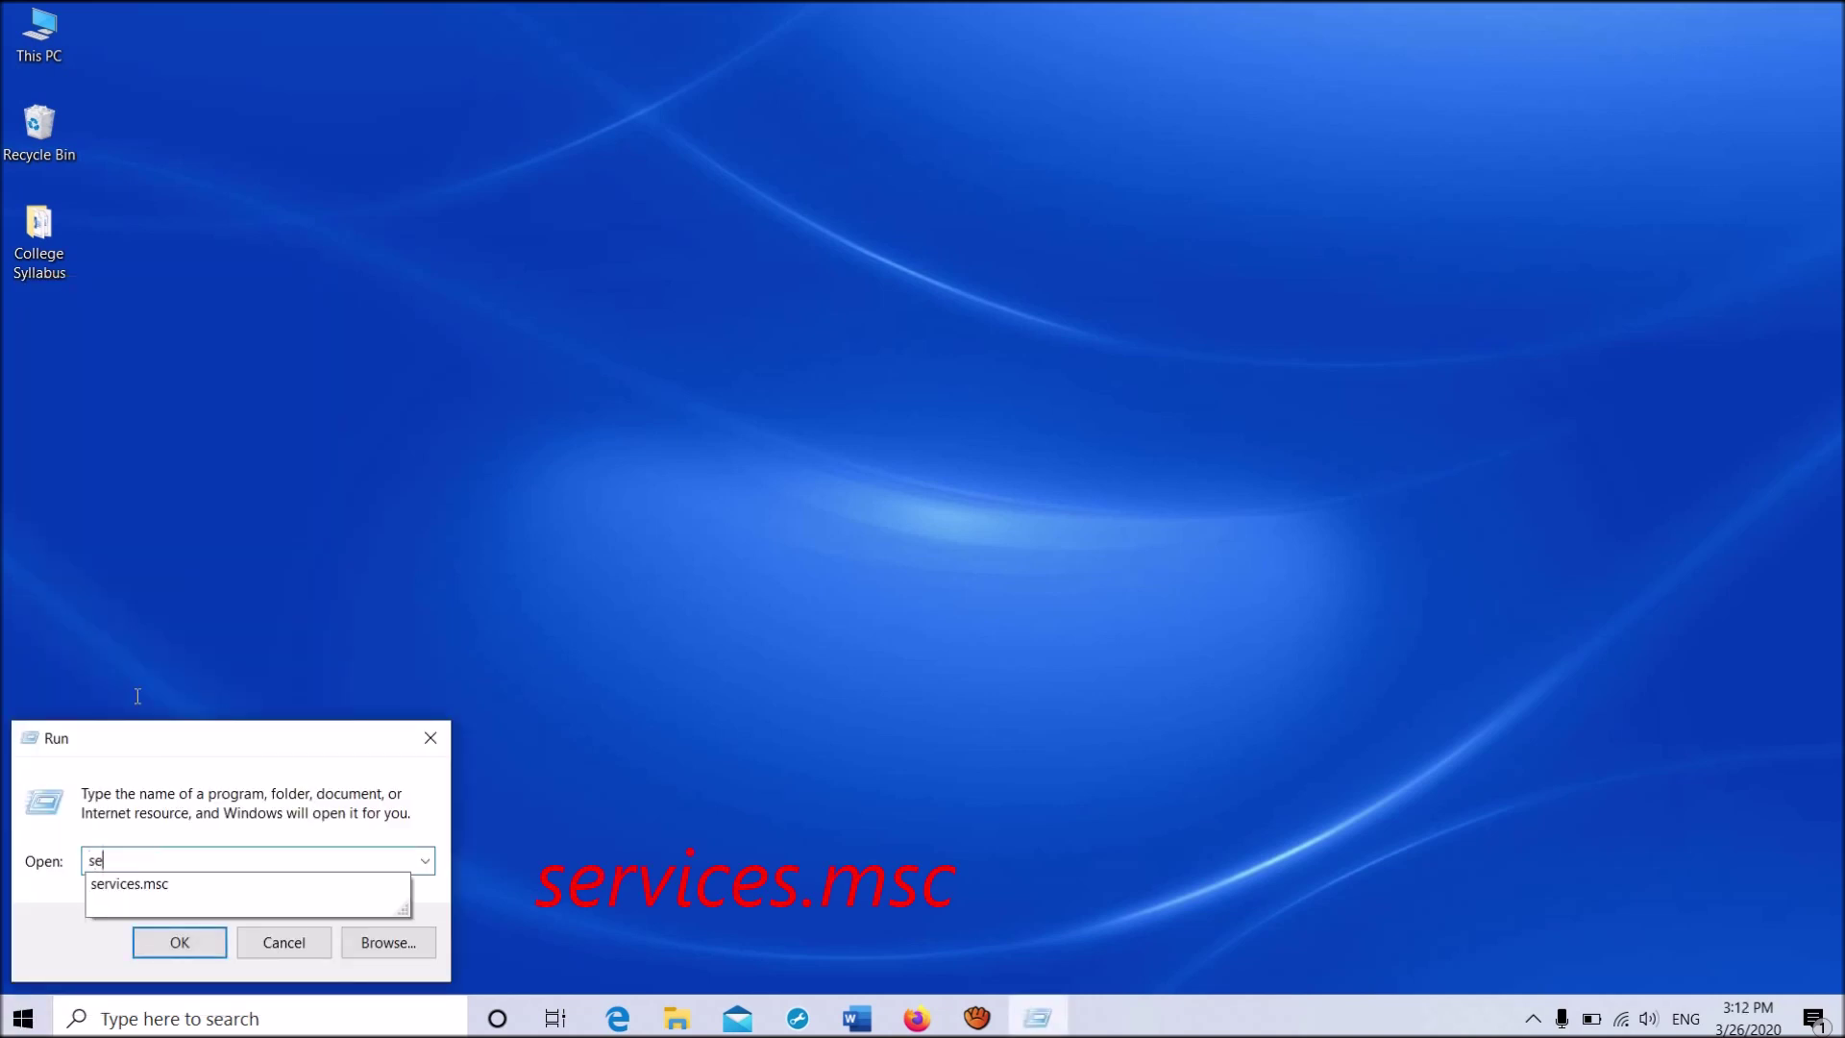
type("rvices")
type(".ms")
type("c")
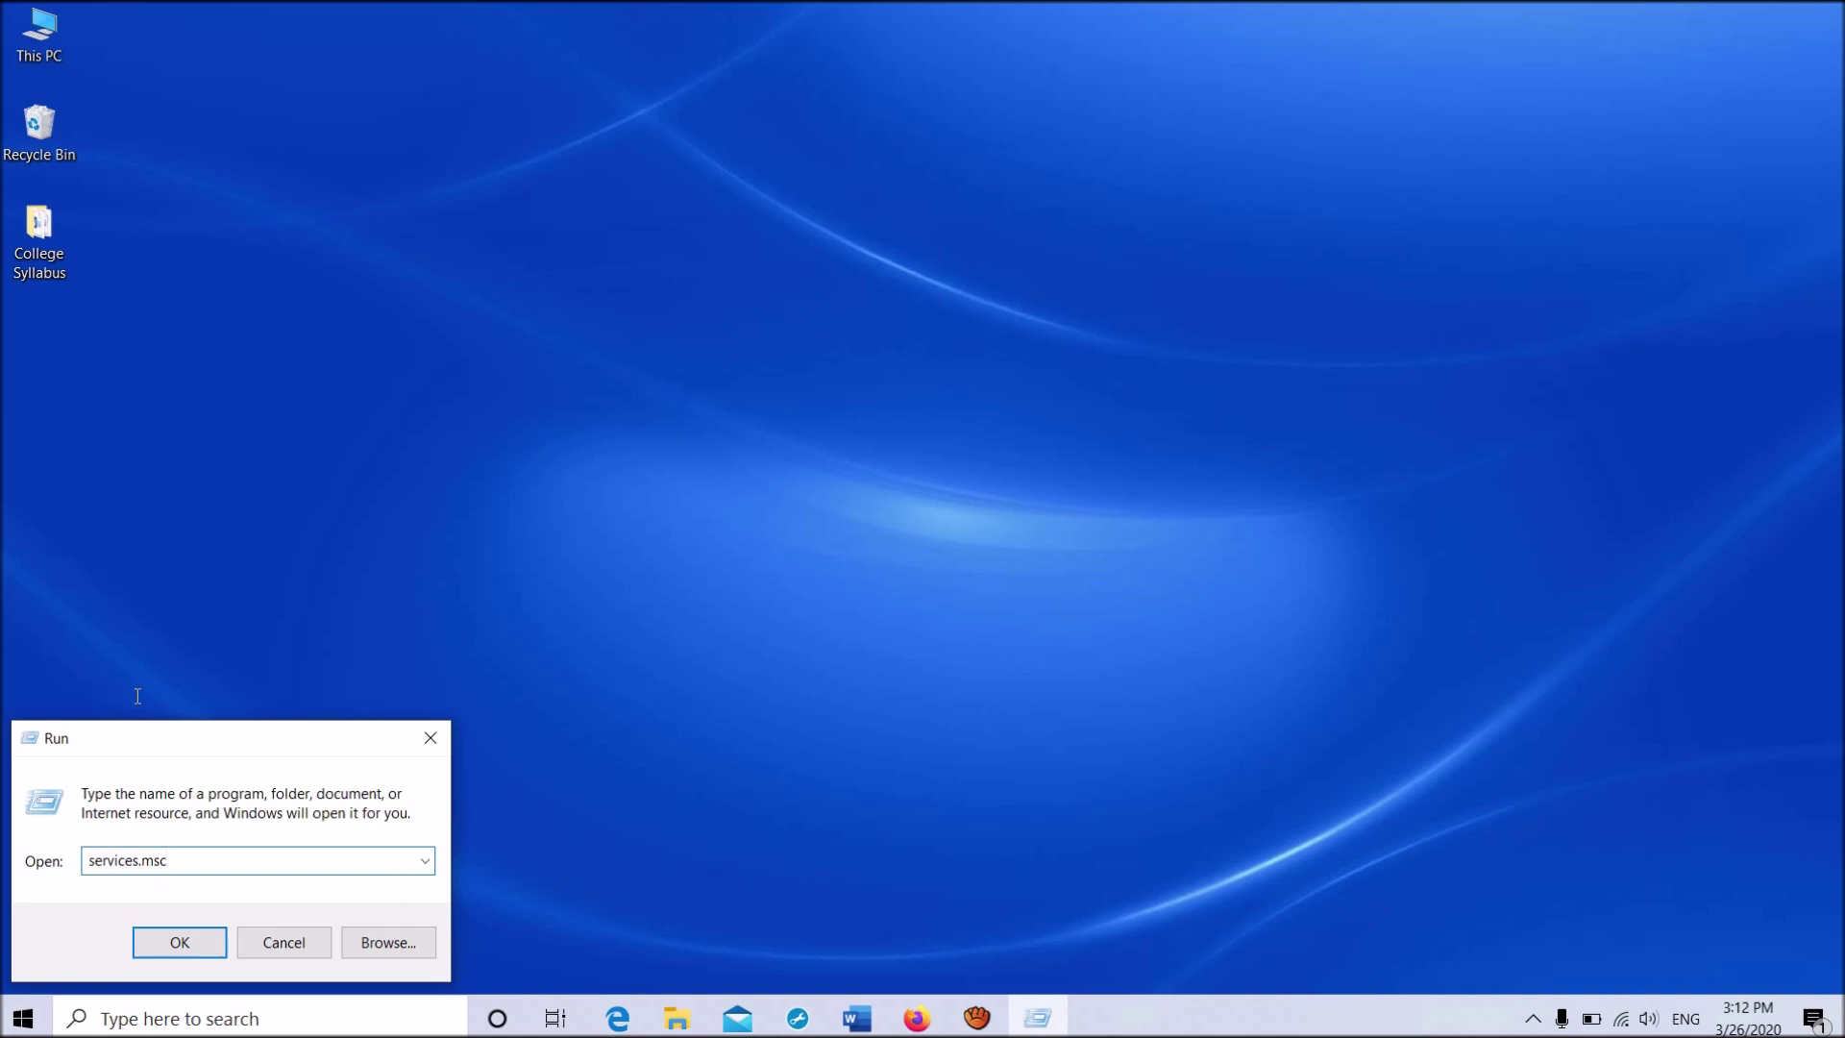
key("Return")
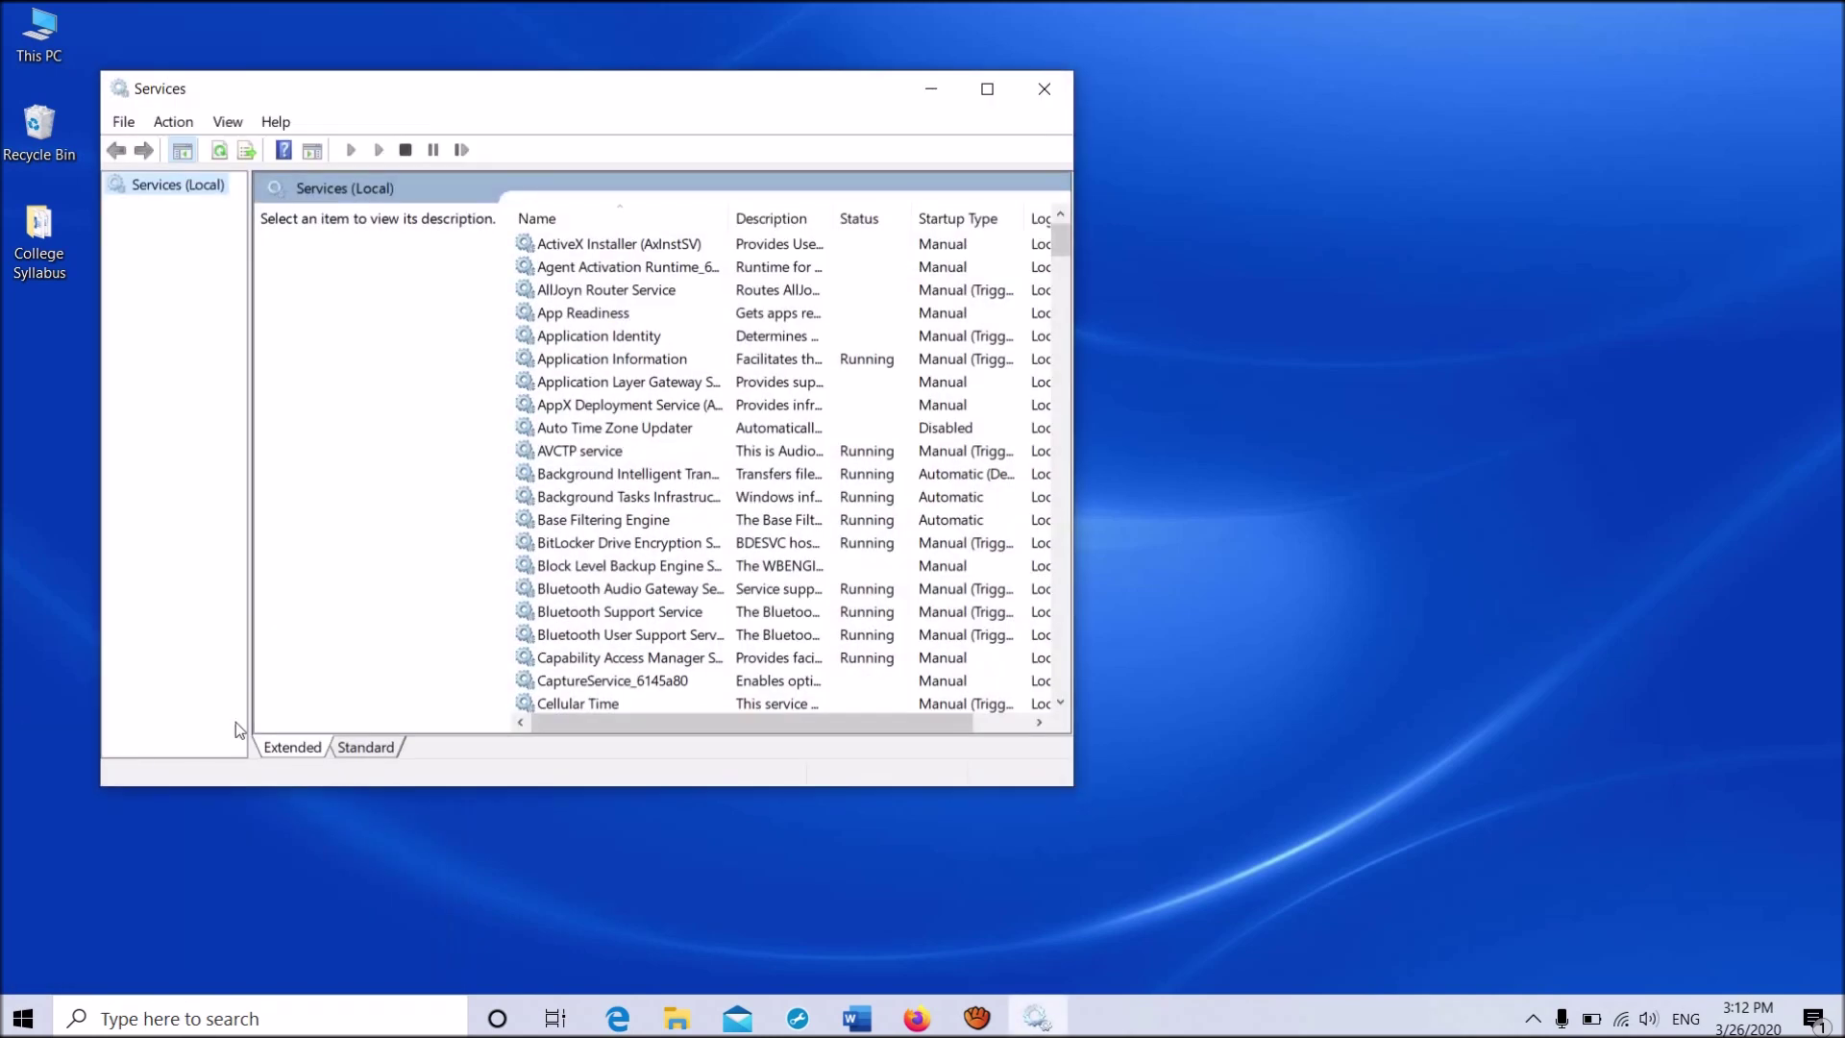
Step: Maximize the Services window and select Credential Manager in the service list
left_click(987, 88)
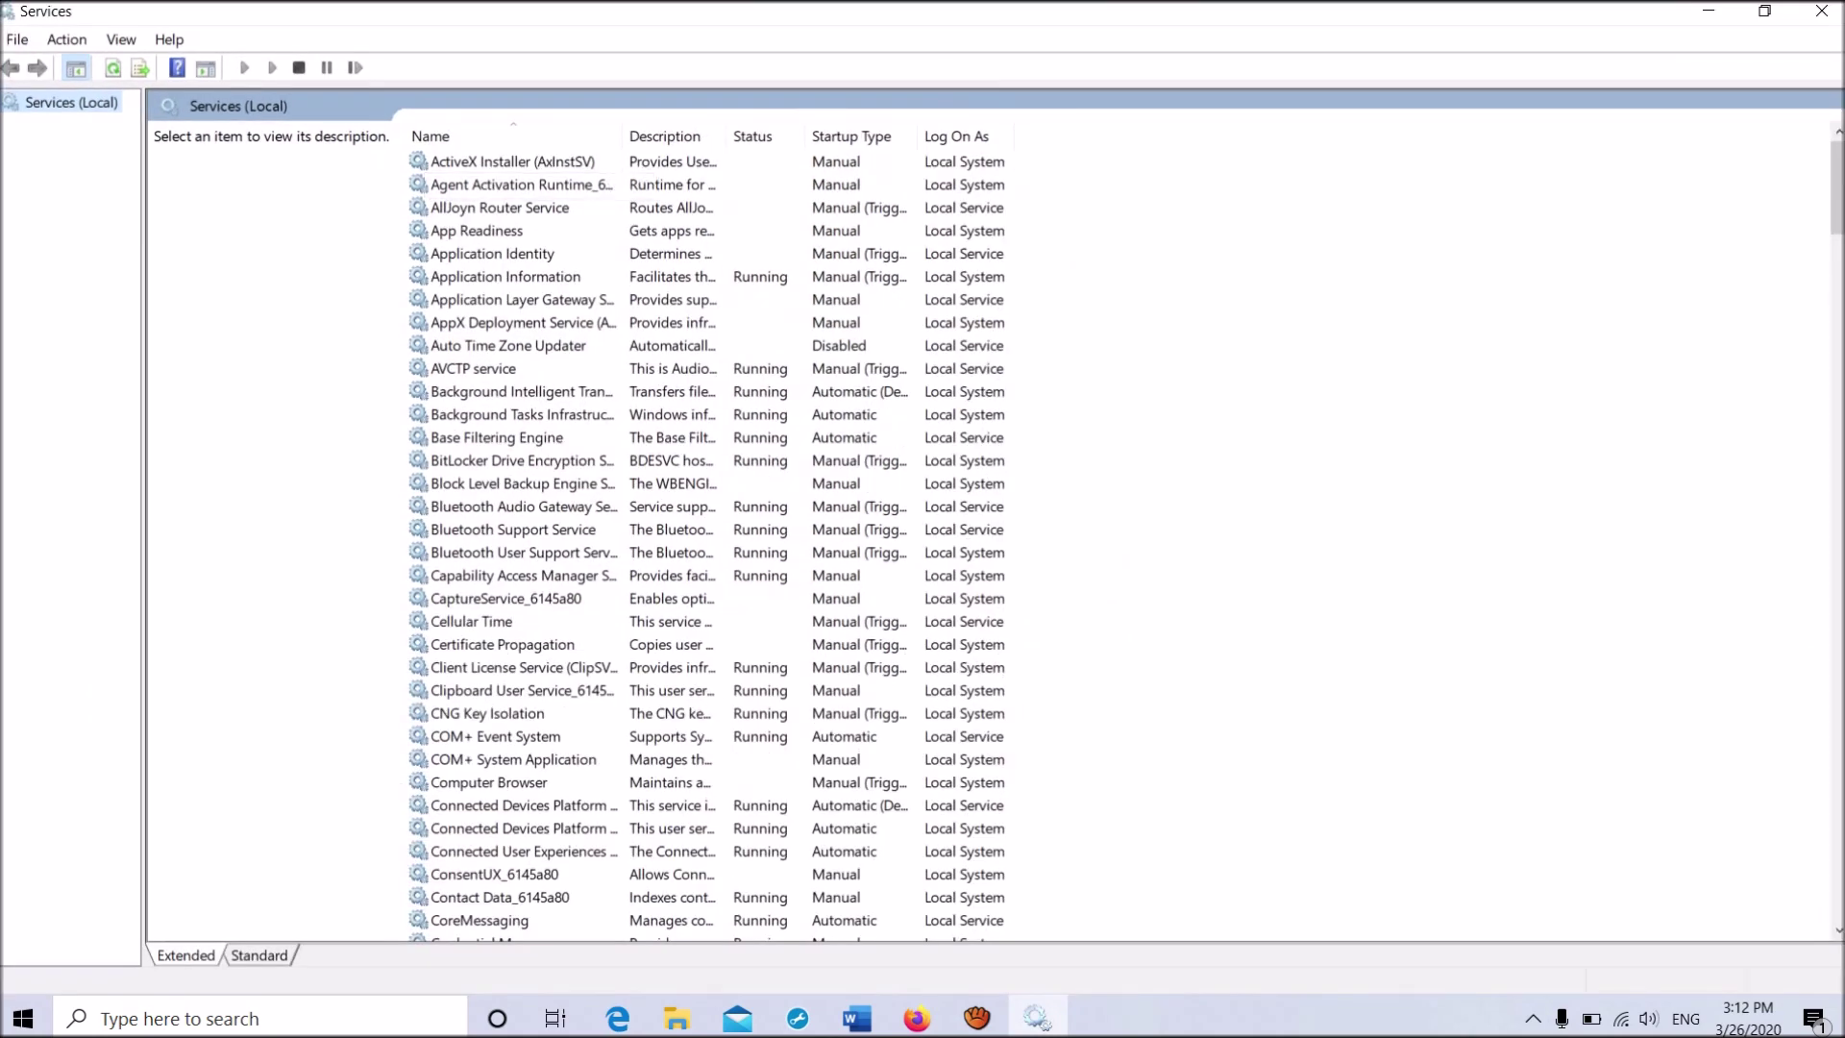
scroll(538, 483, "down", 3)
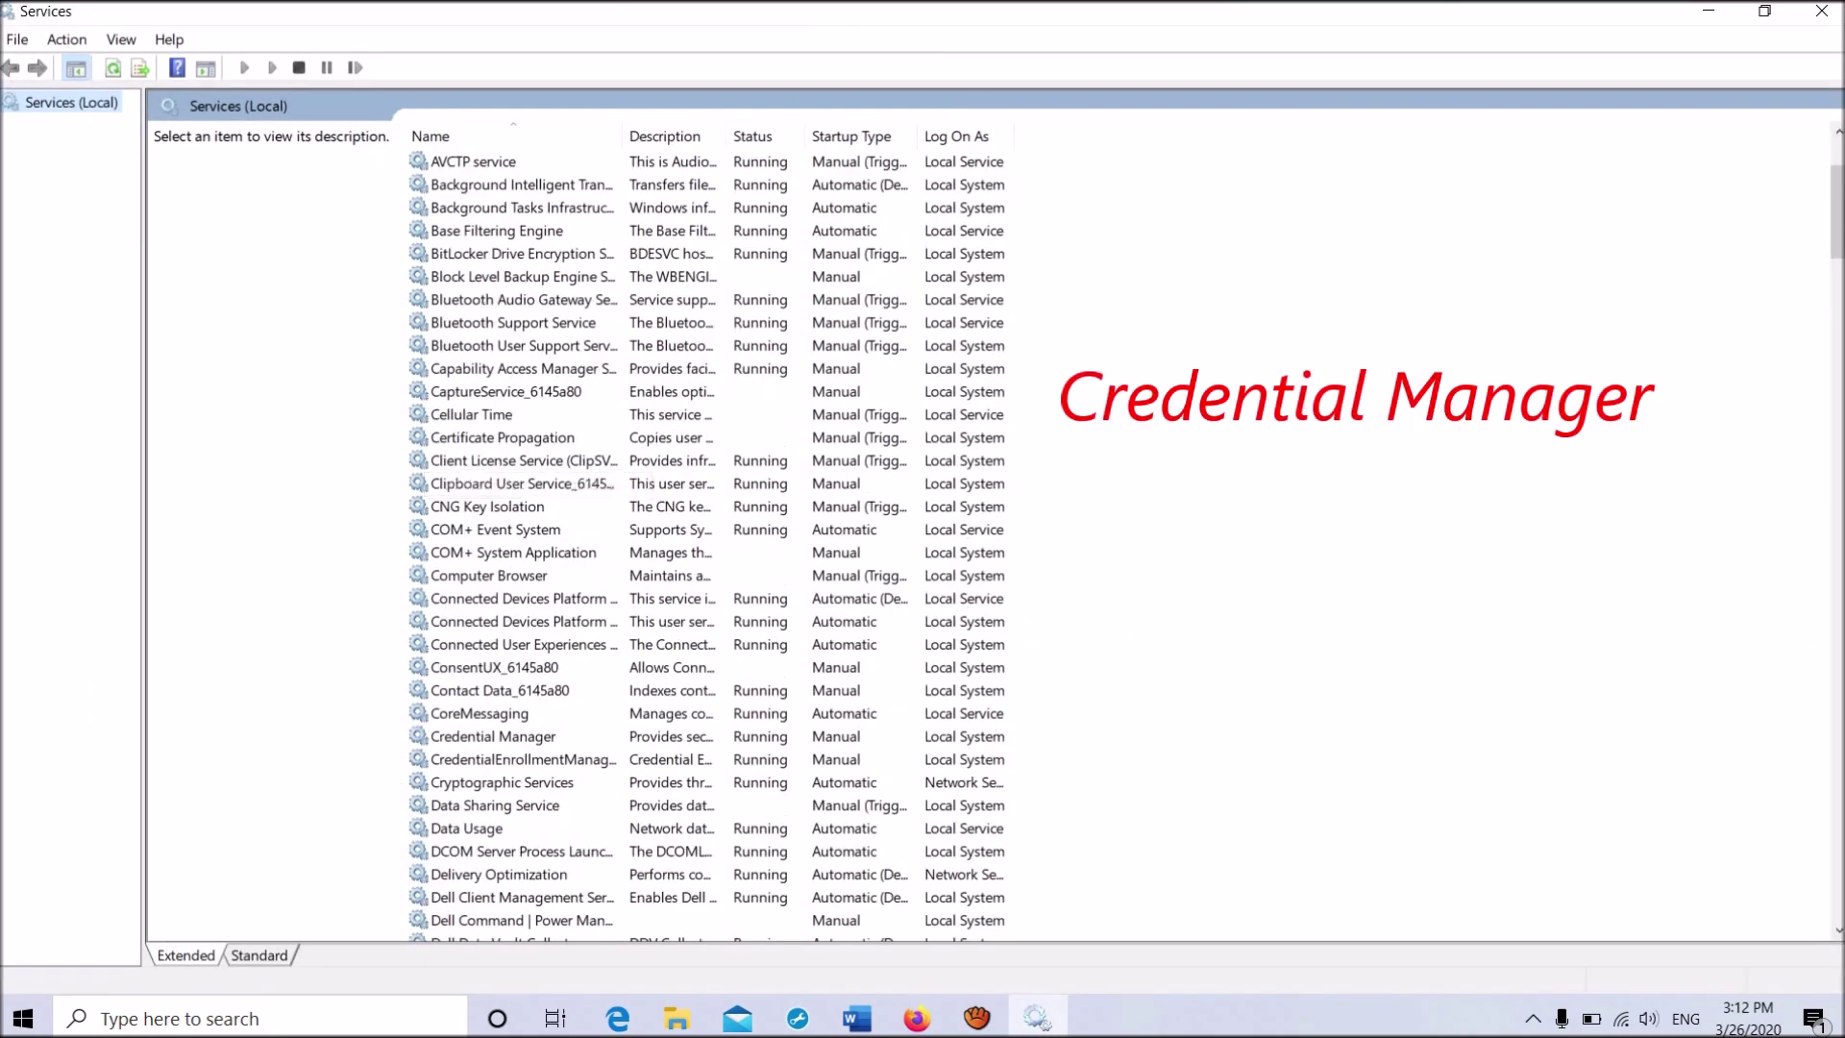
scroll(538, 483, "down", 4)
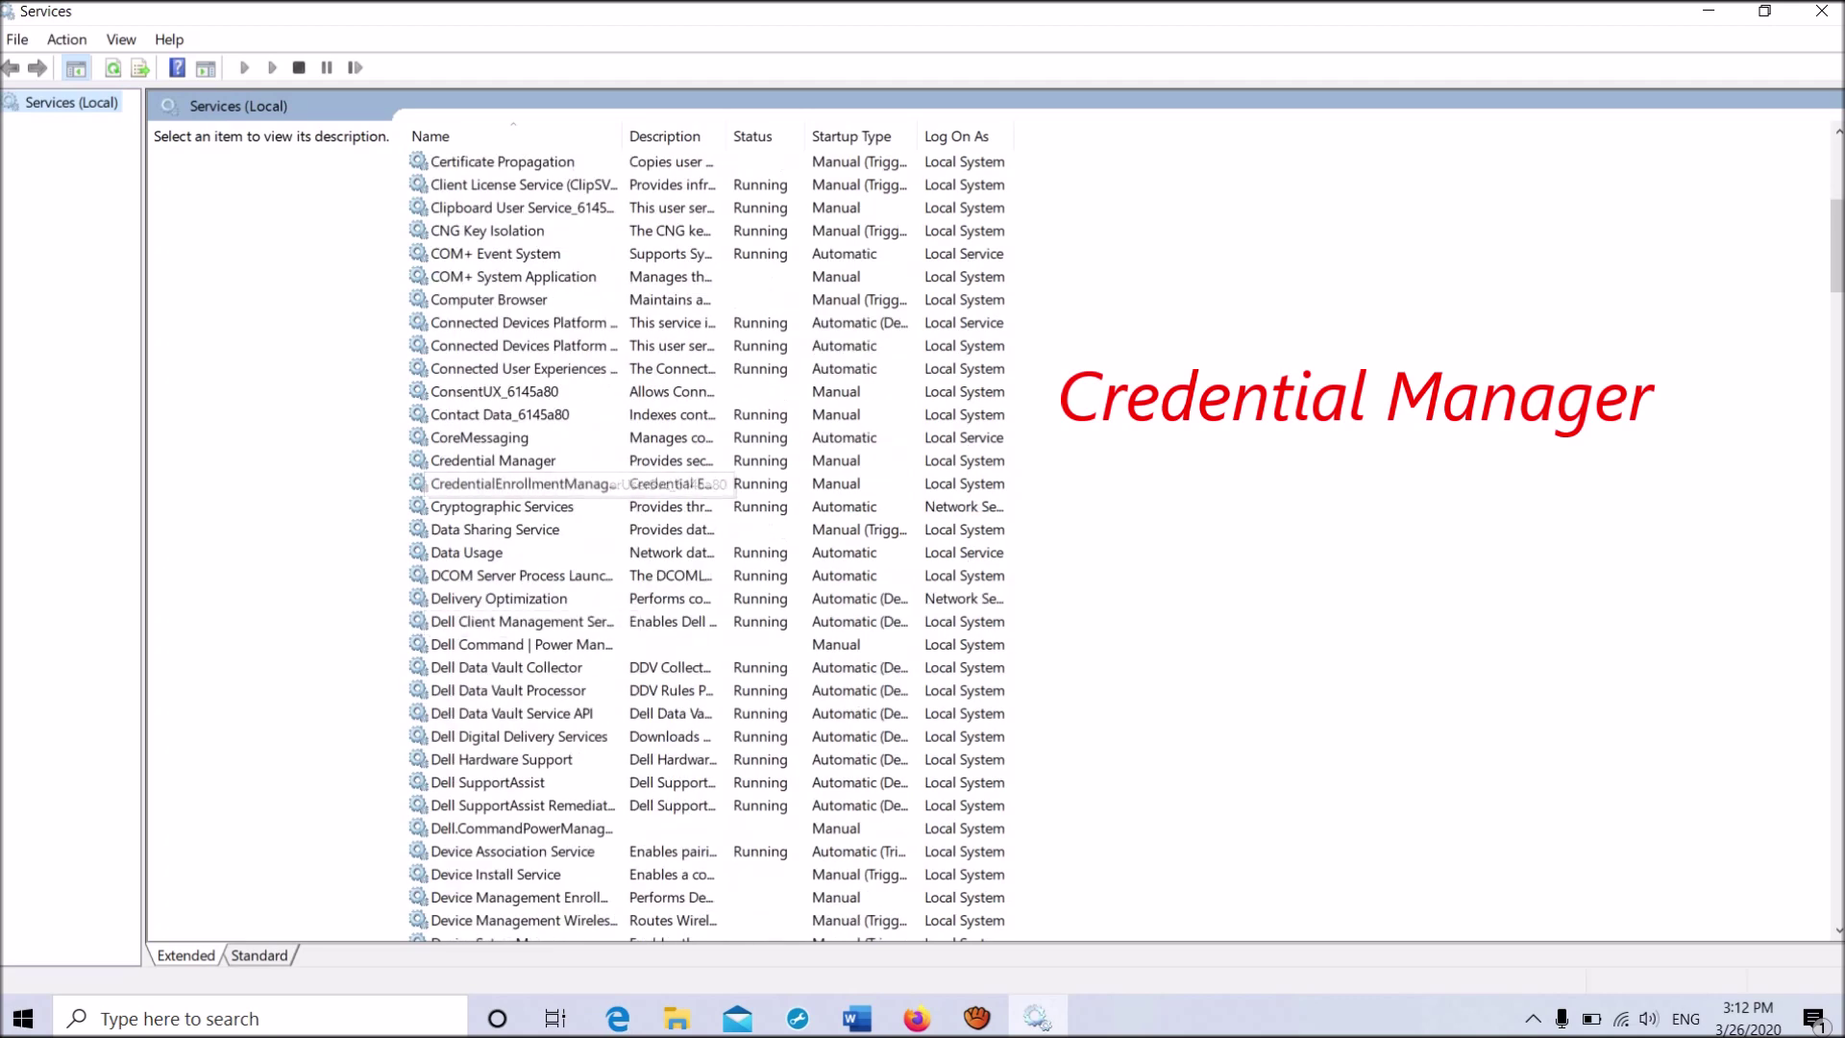
left_click(493, 460)
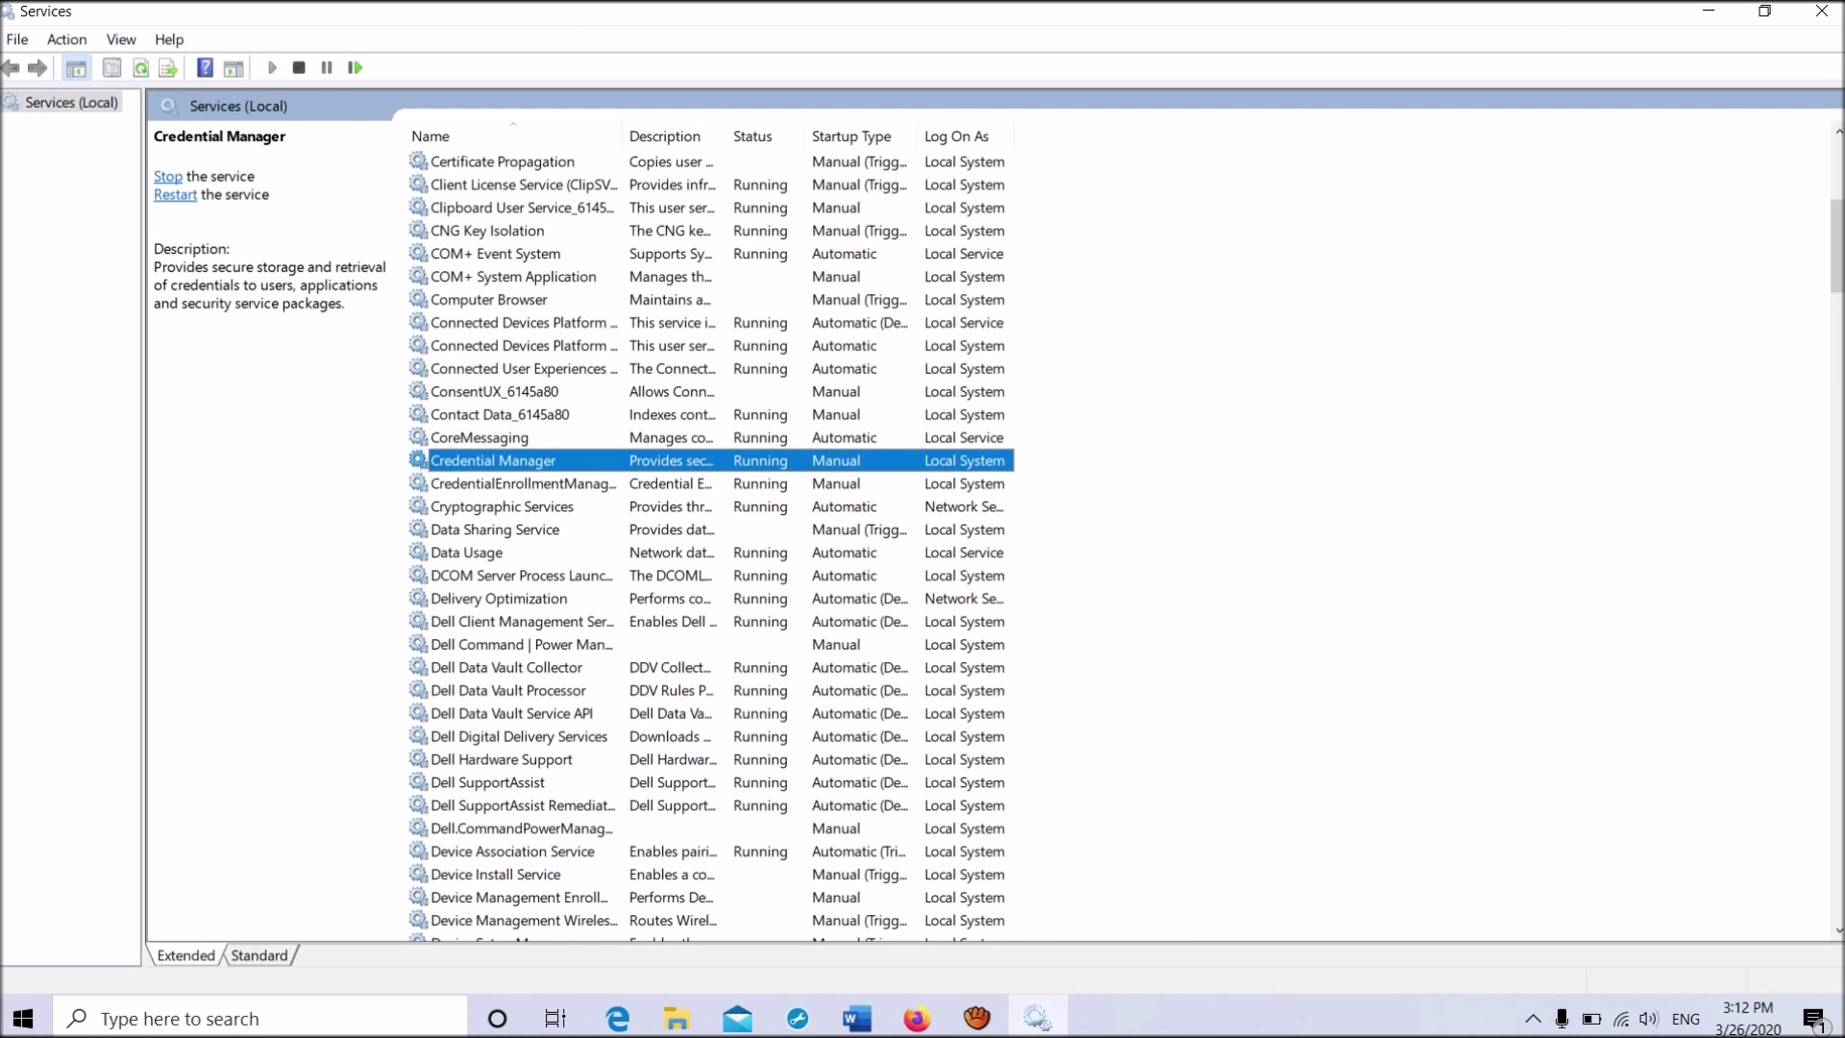
Step: Stop and start Credential Manager in its properties, then apply and close the dialog
double_click(504, 460)
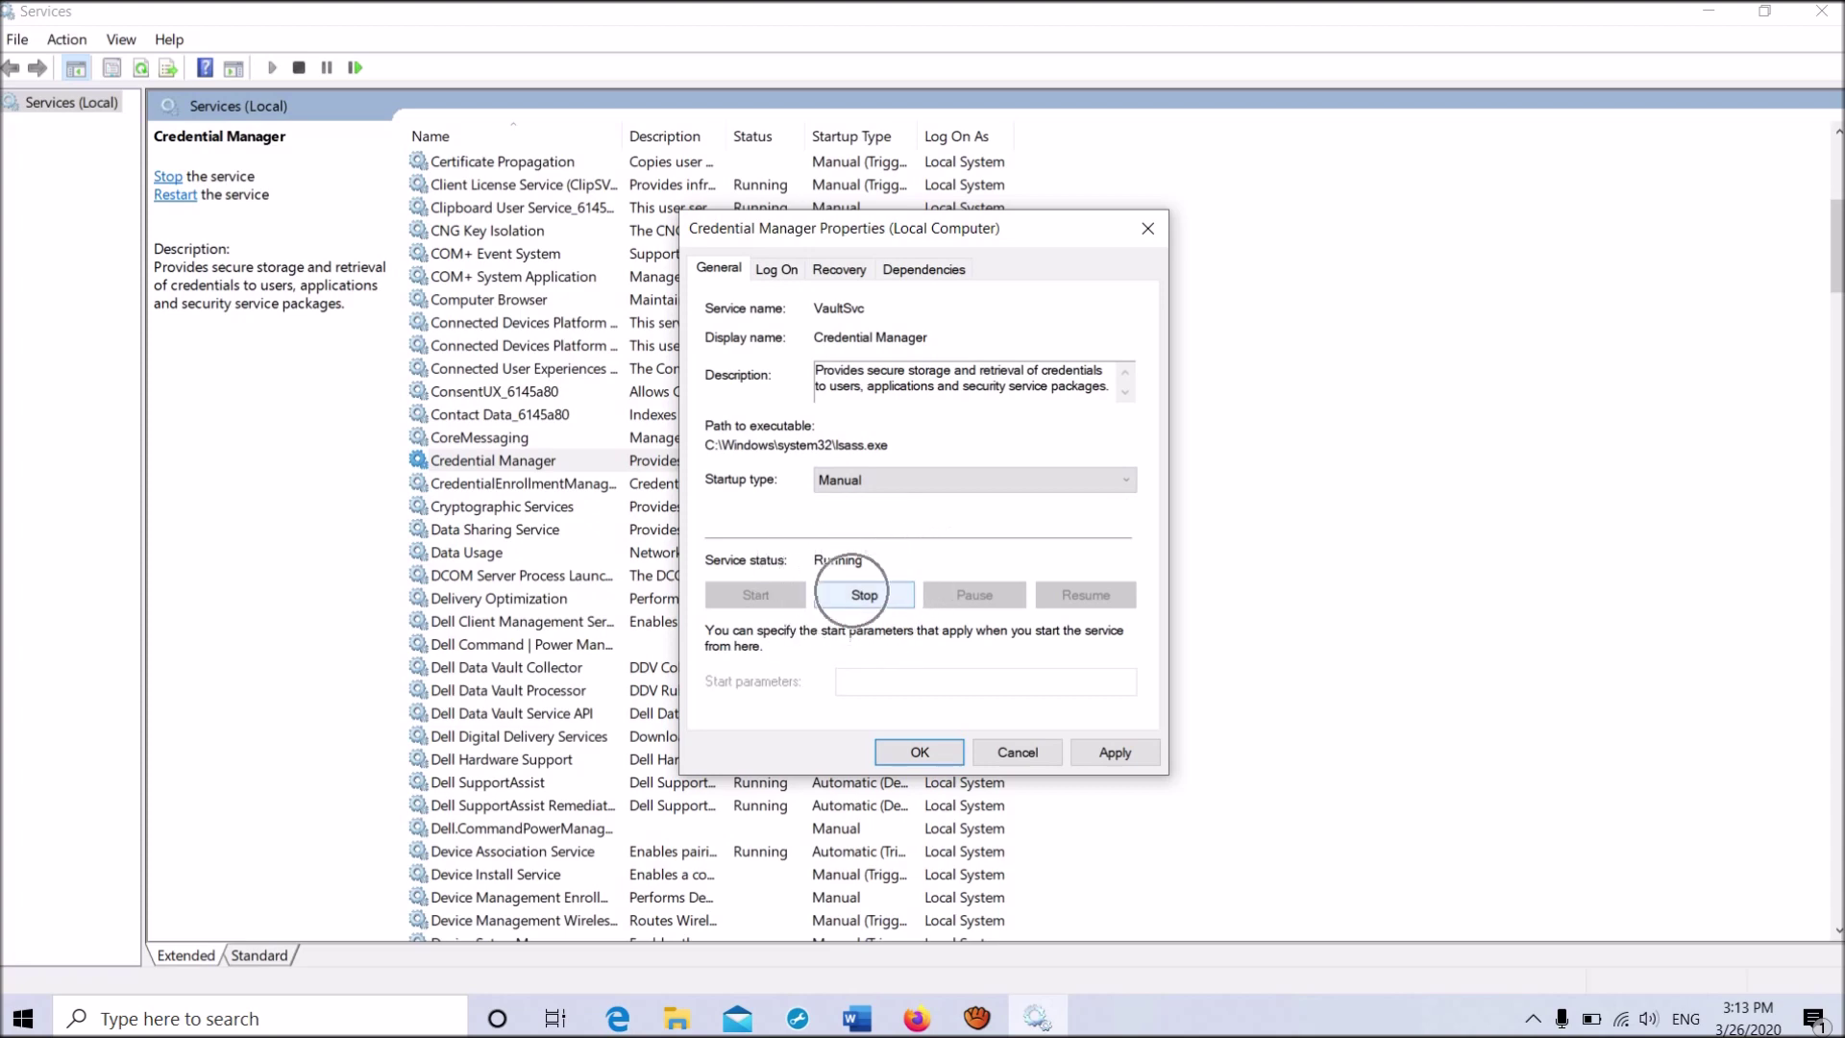
left_click(864, 595)
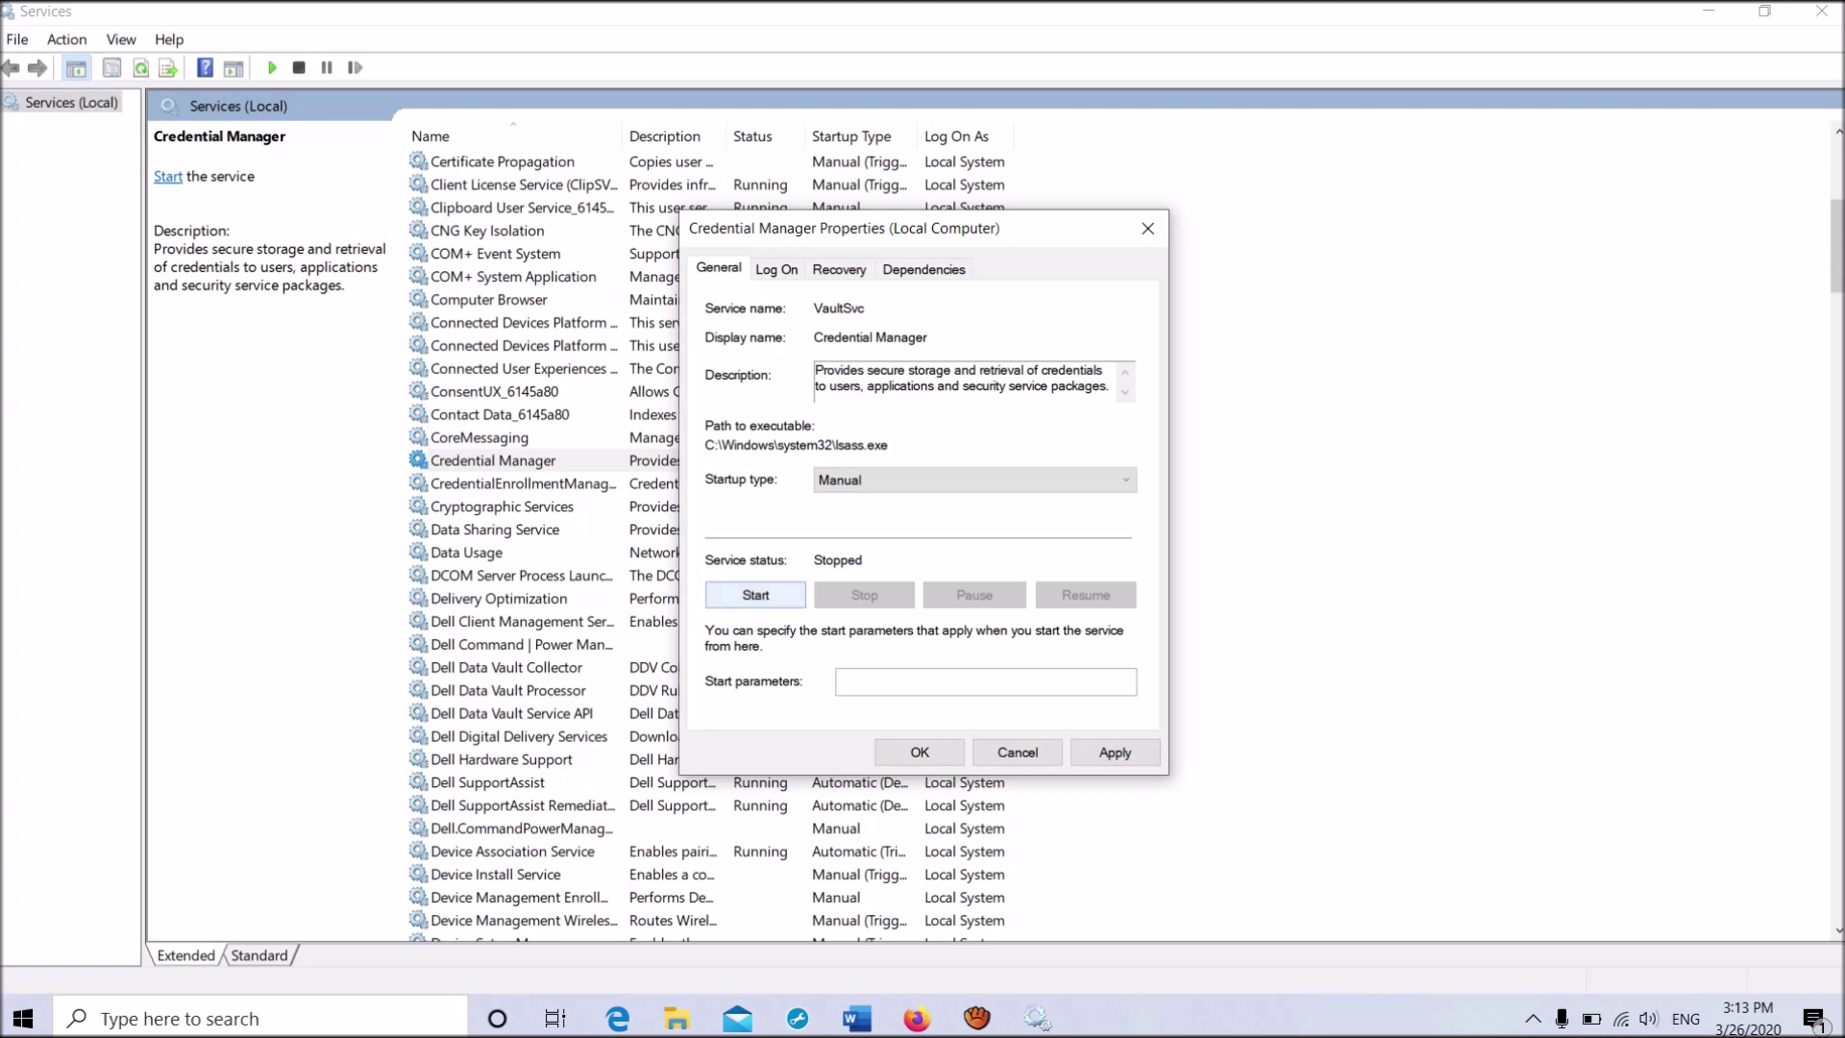
left_click(755, 595)
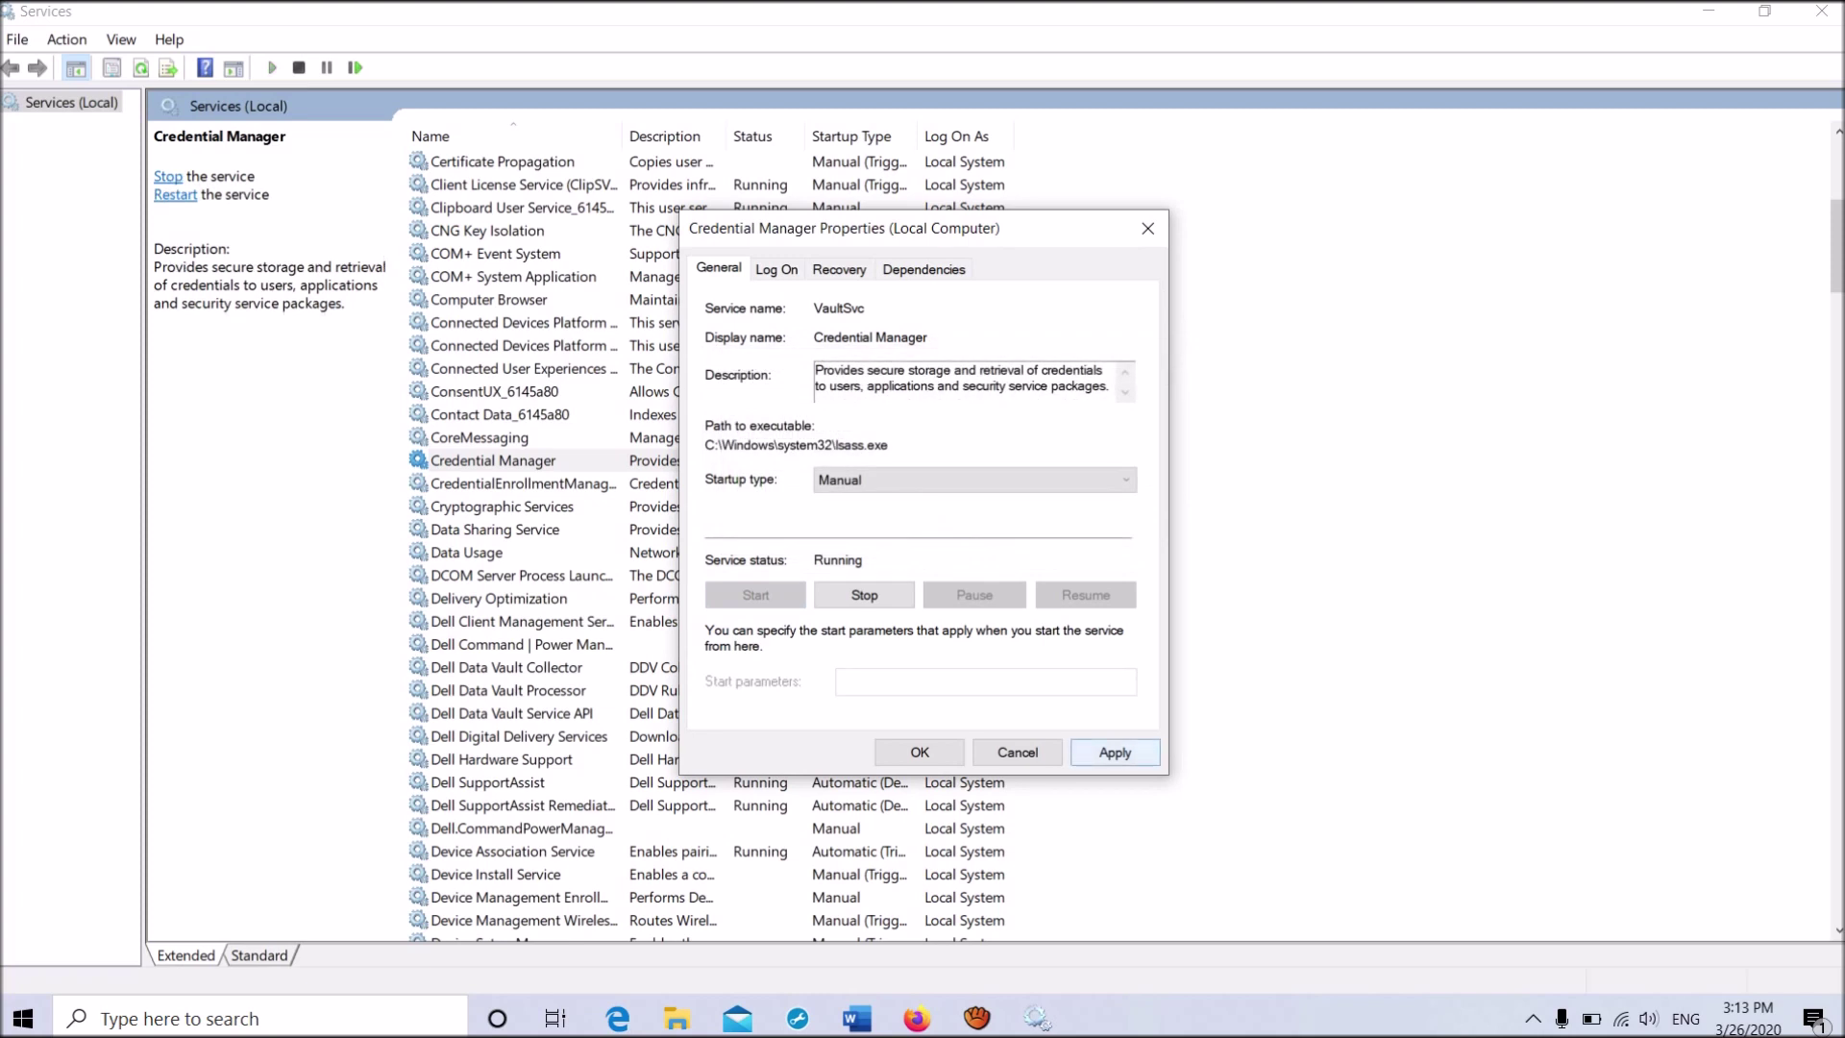
left_click(1115, 752)
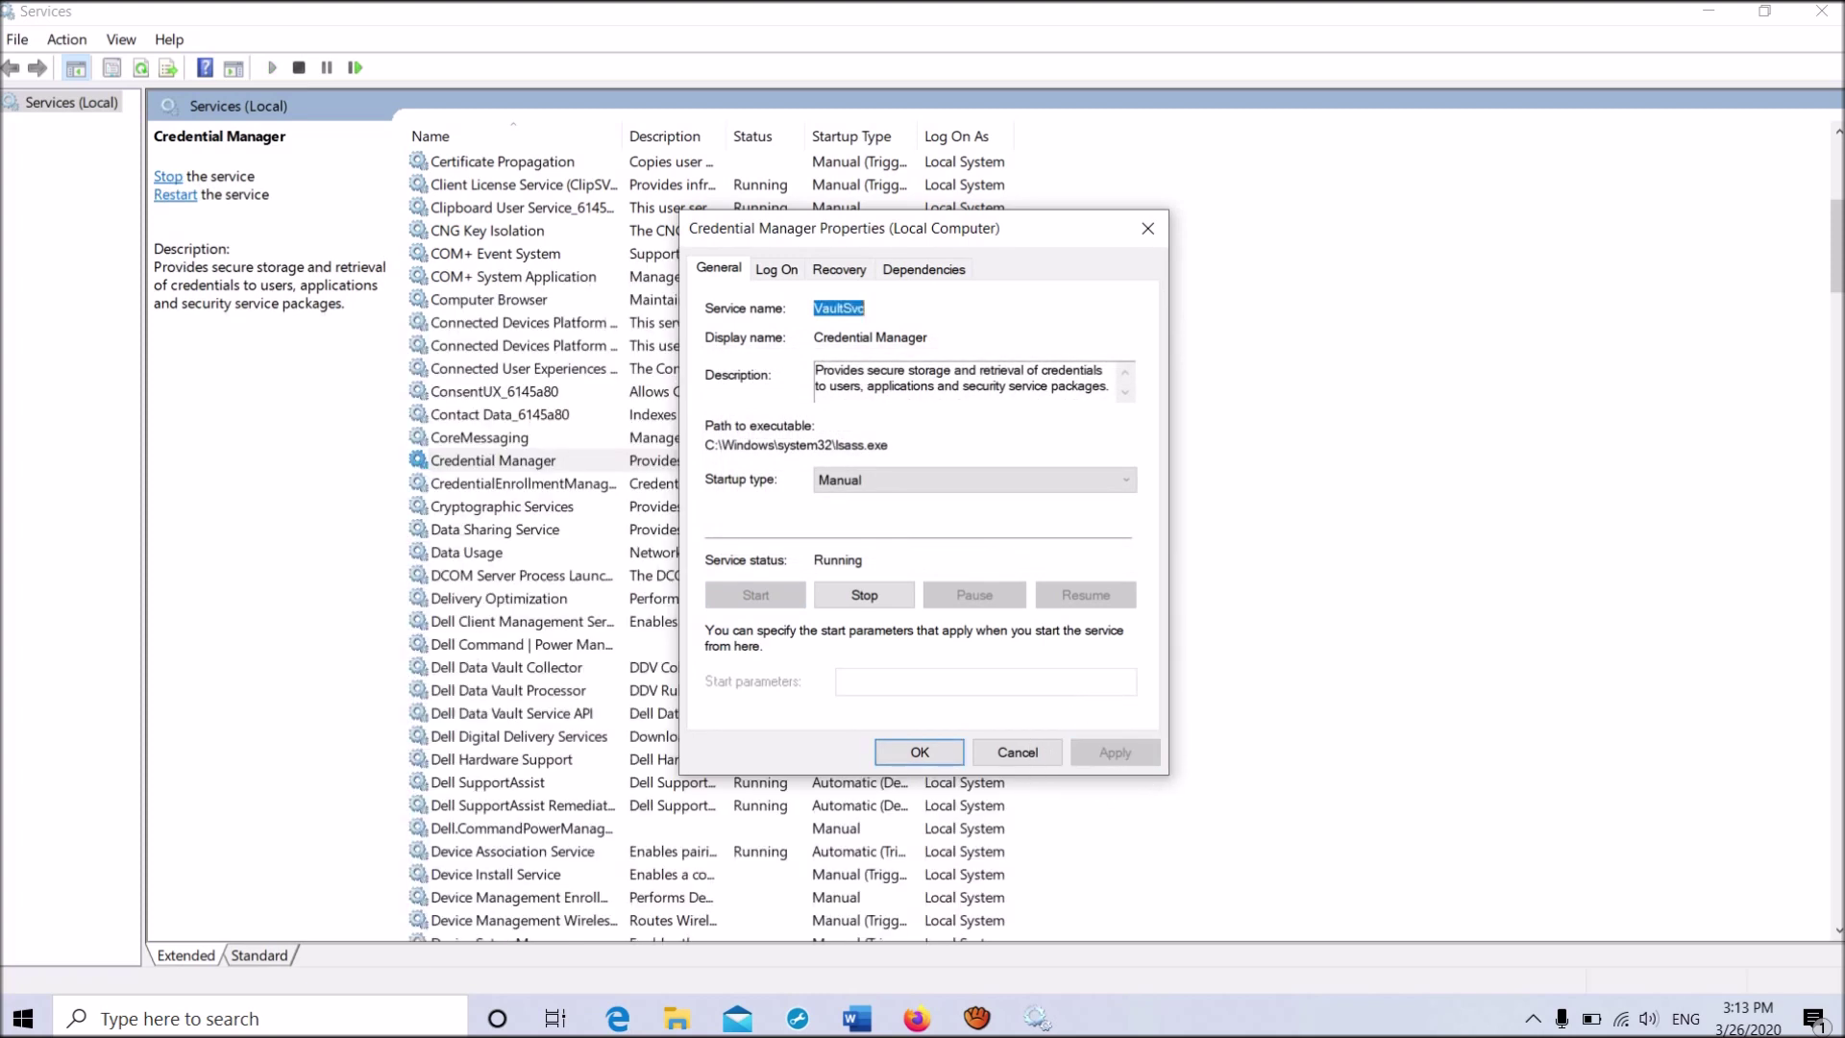
left_click(918, 751)
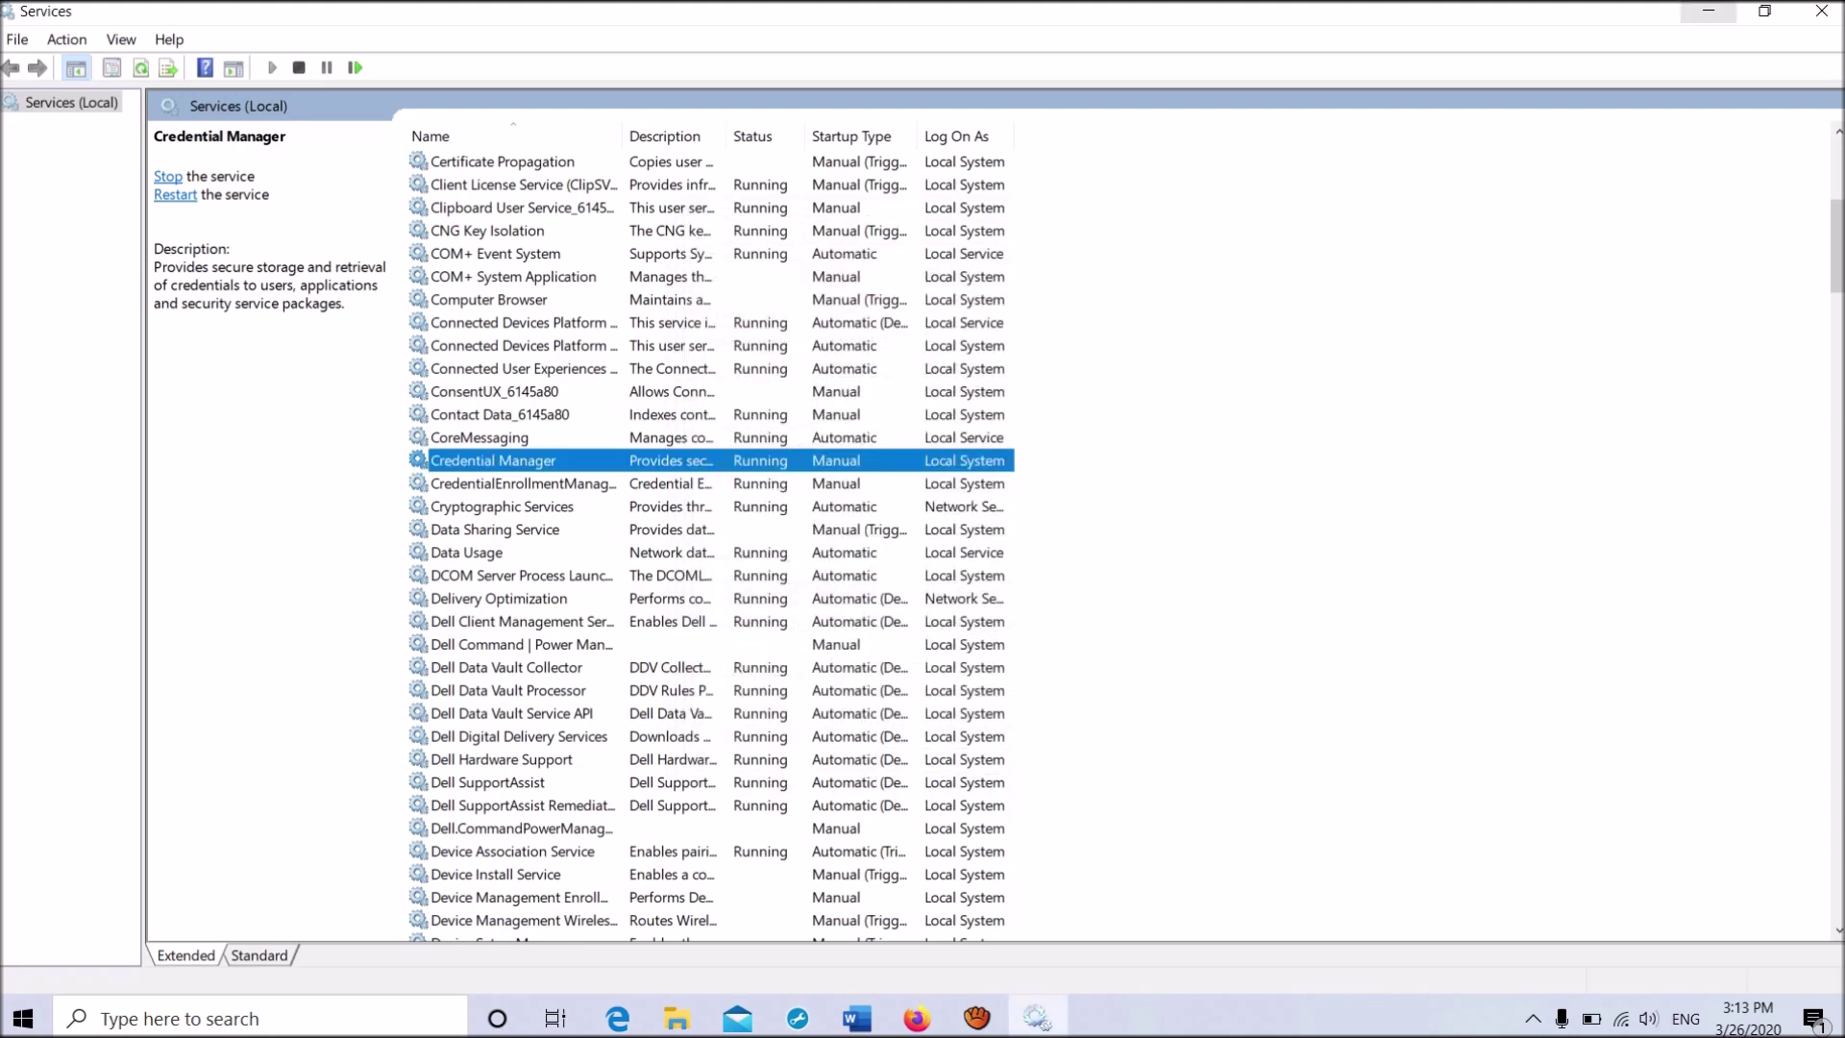
Step: Close the Services console and restart Windows from the Start menu's power options
left_click(1821, 11)
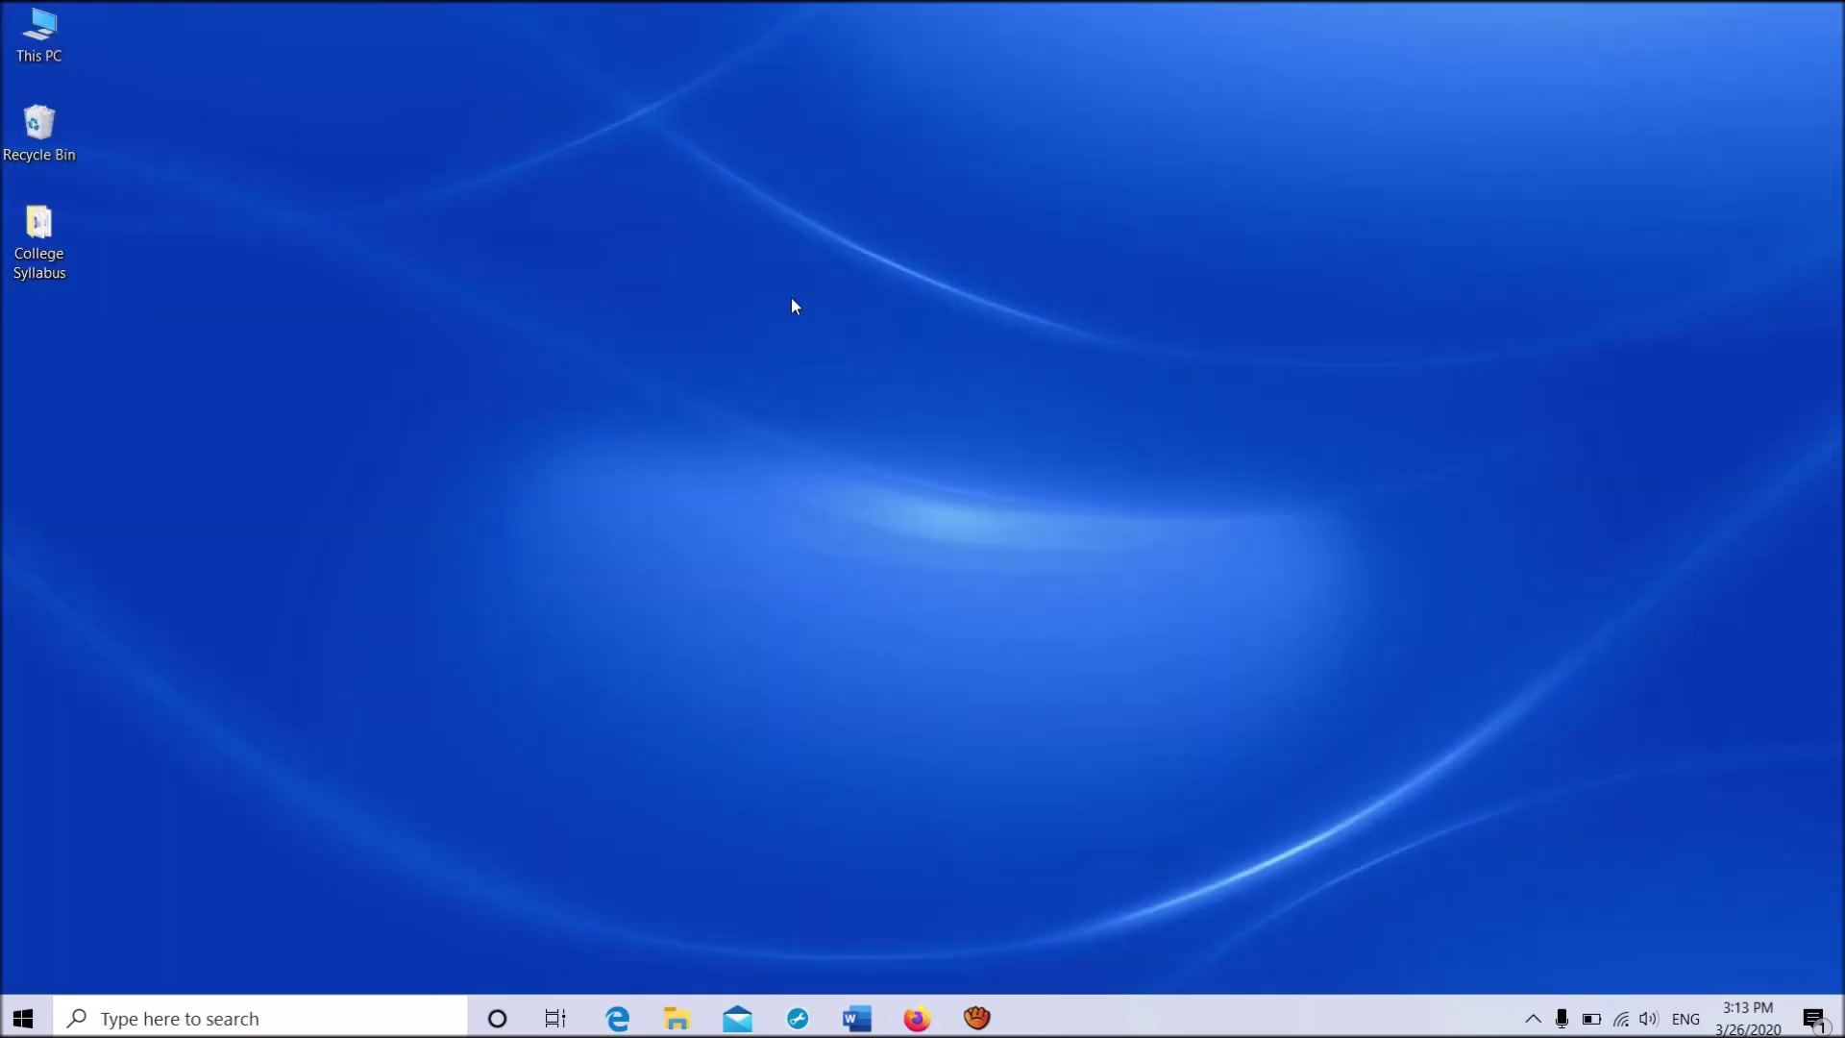
left_click(23, 1018)
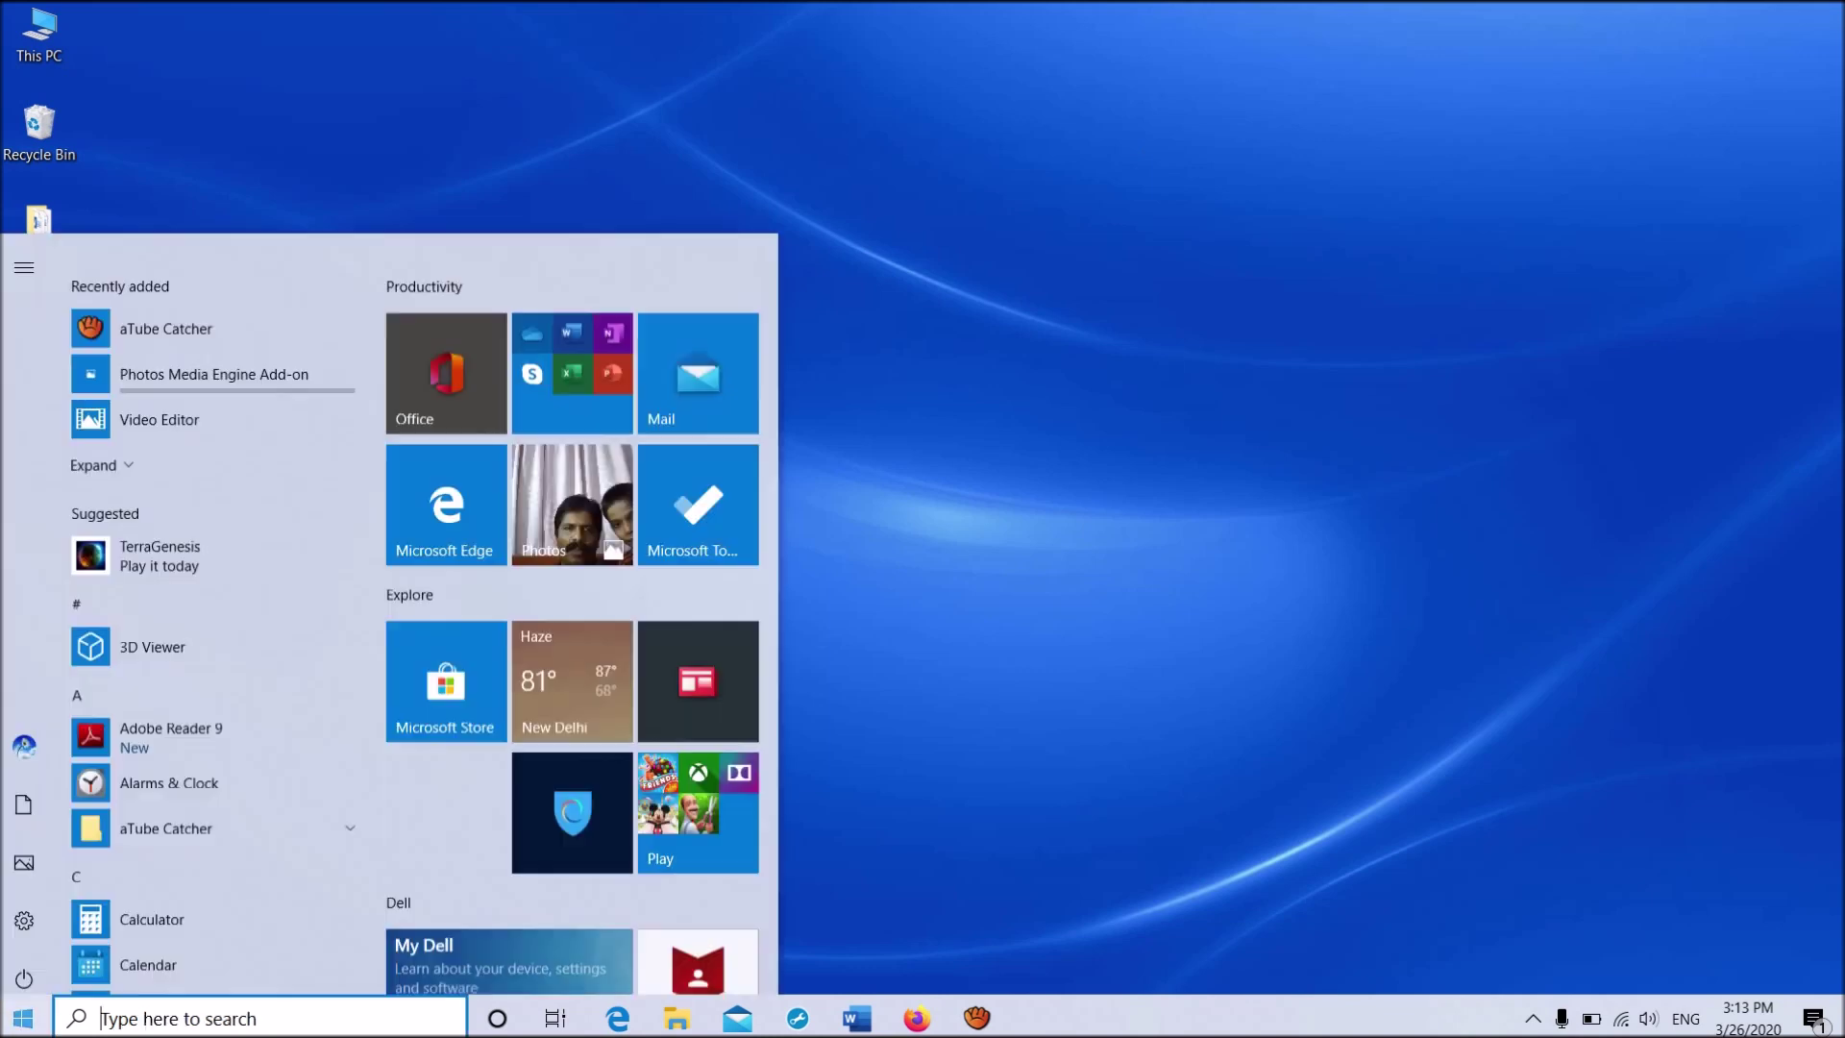
left_click(23, 965)
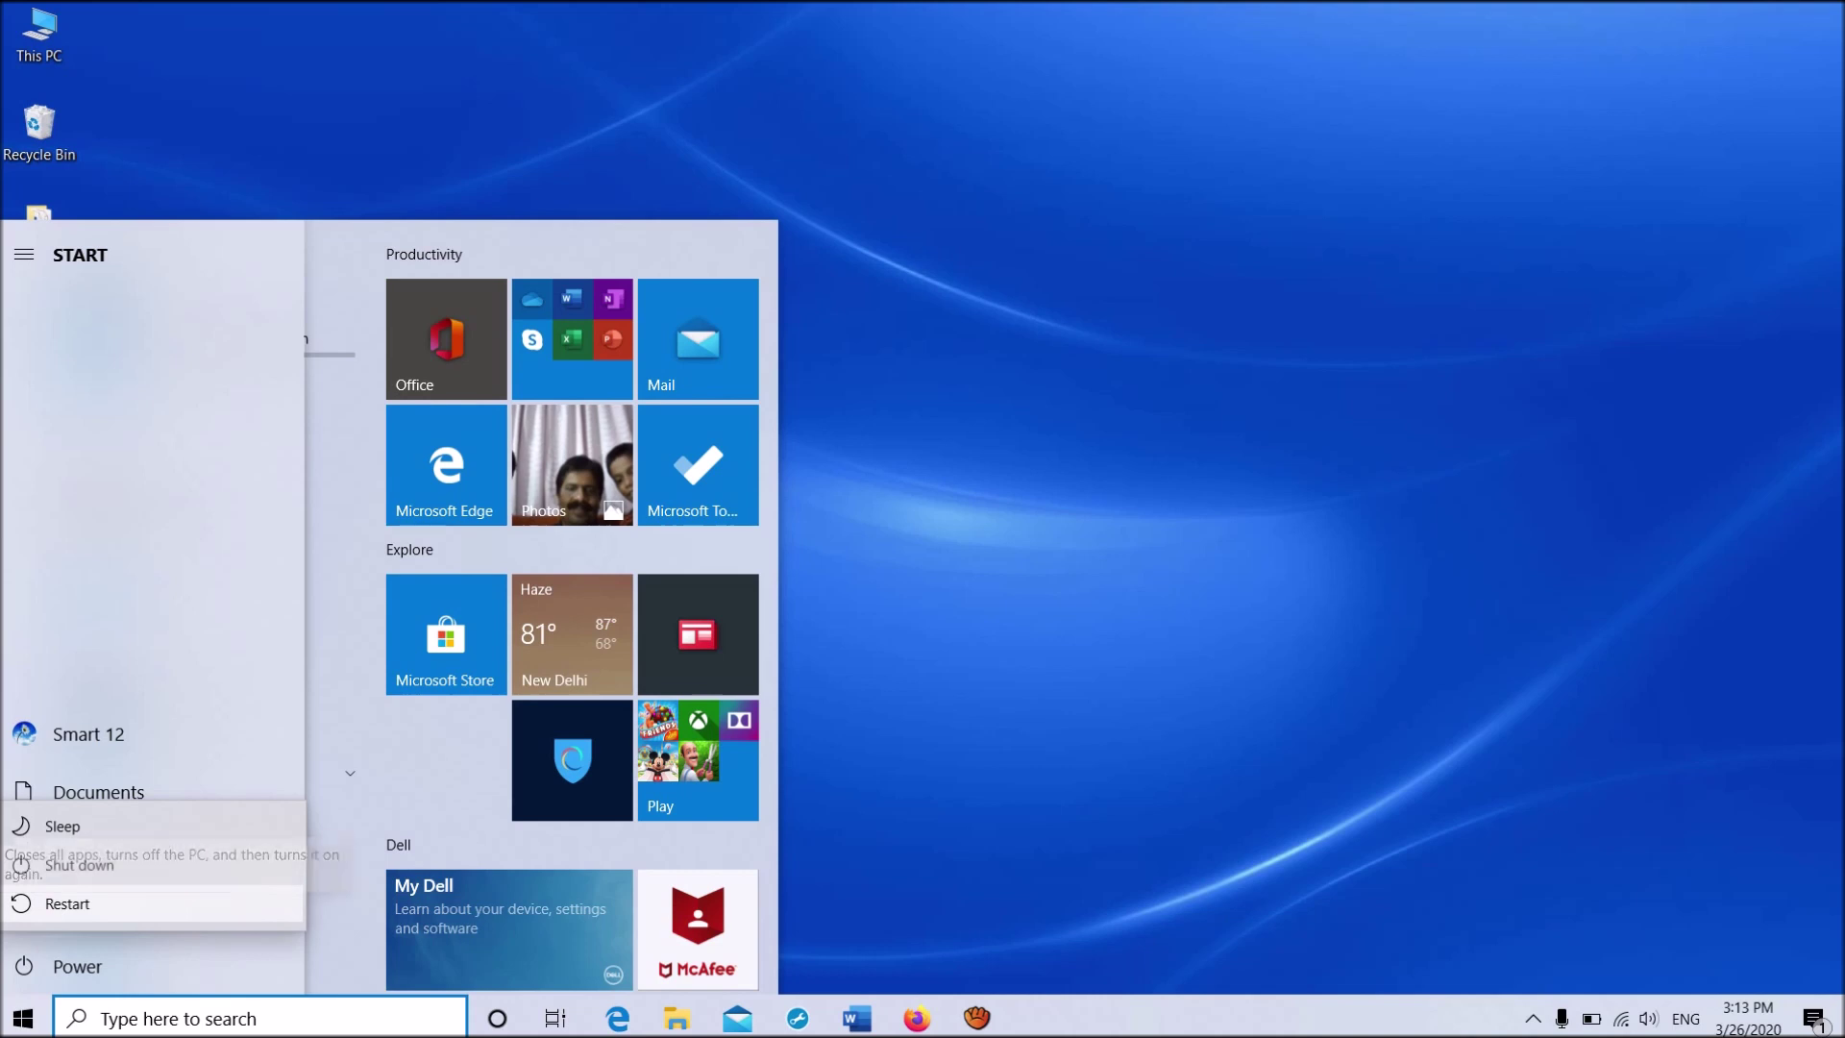
left_click(68, 903)
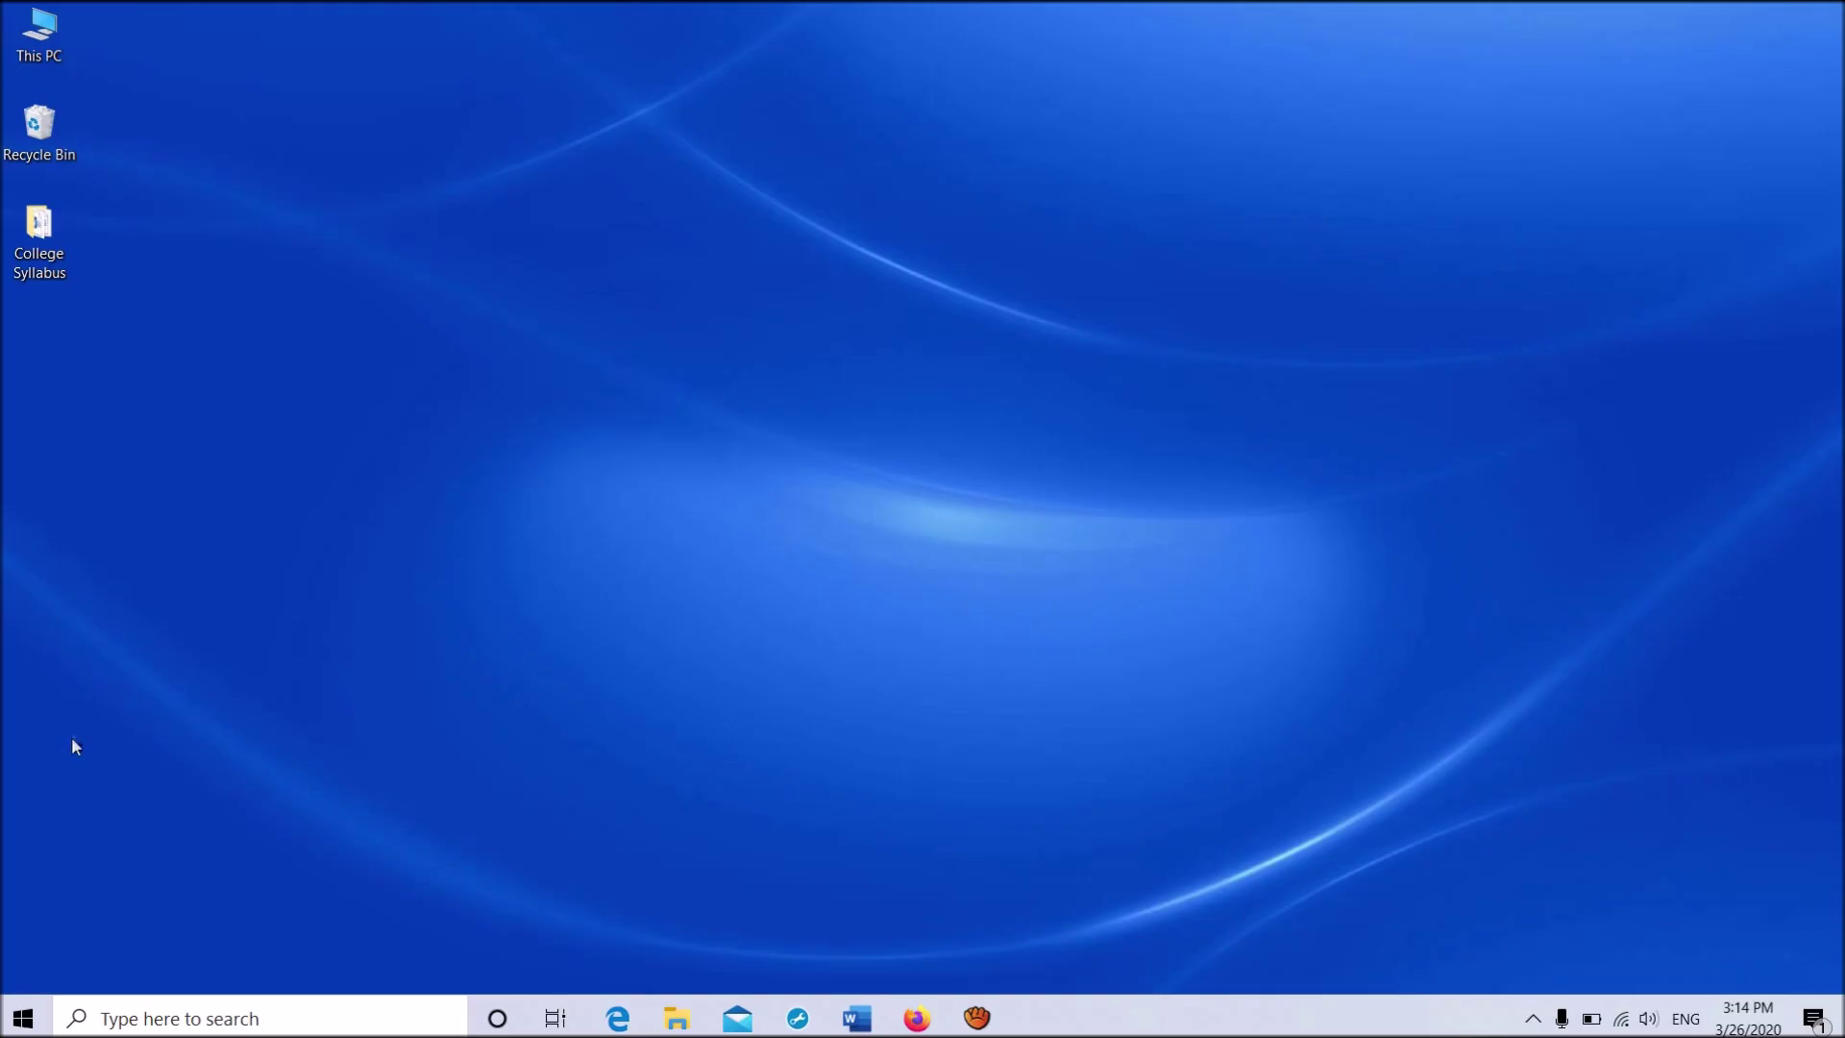
Step: Launch Device Manager from the Win+X menu, maximize it, and expand Biometric devices
right_click(23, 1018)
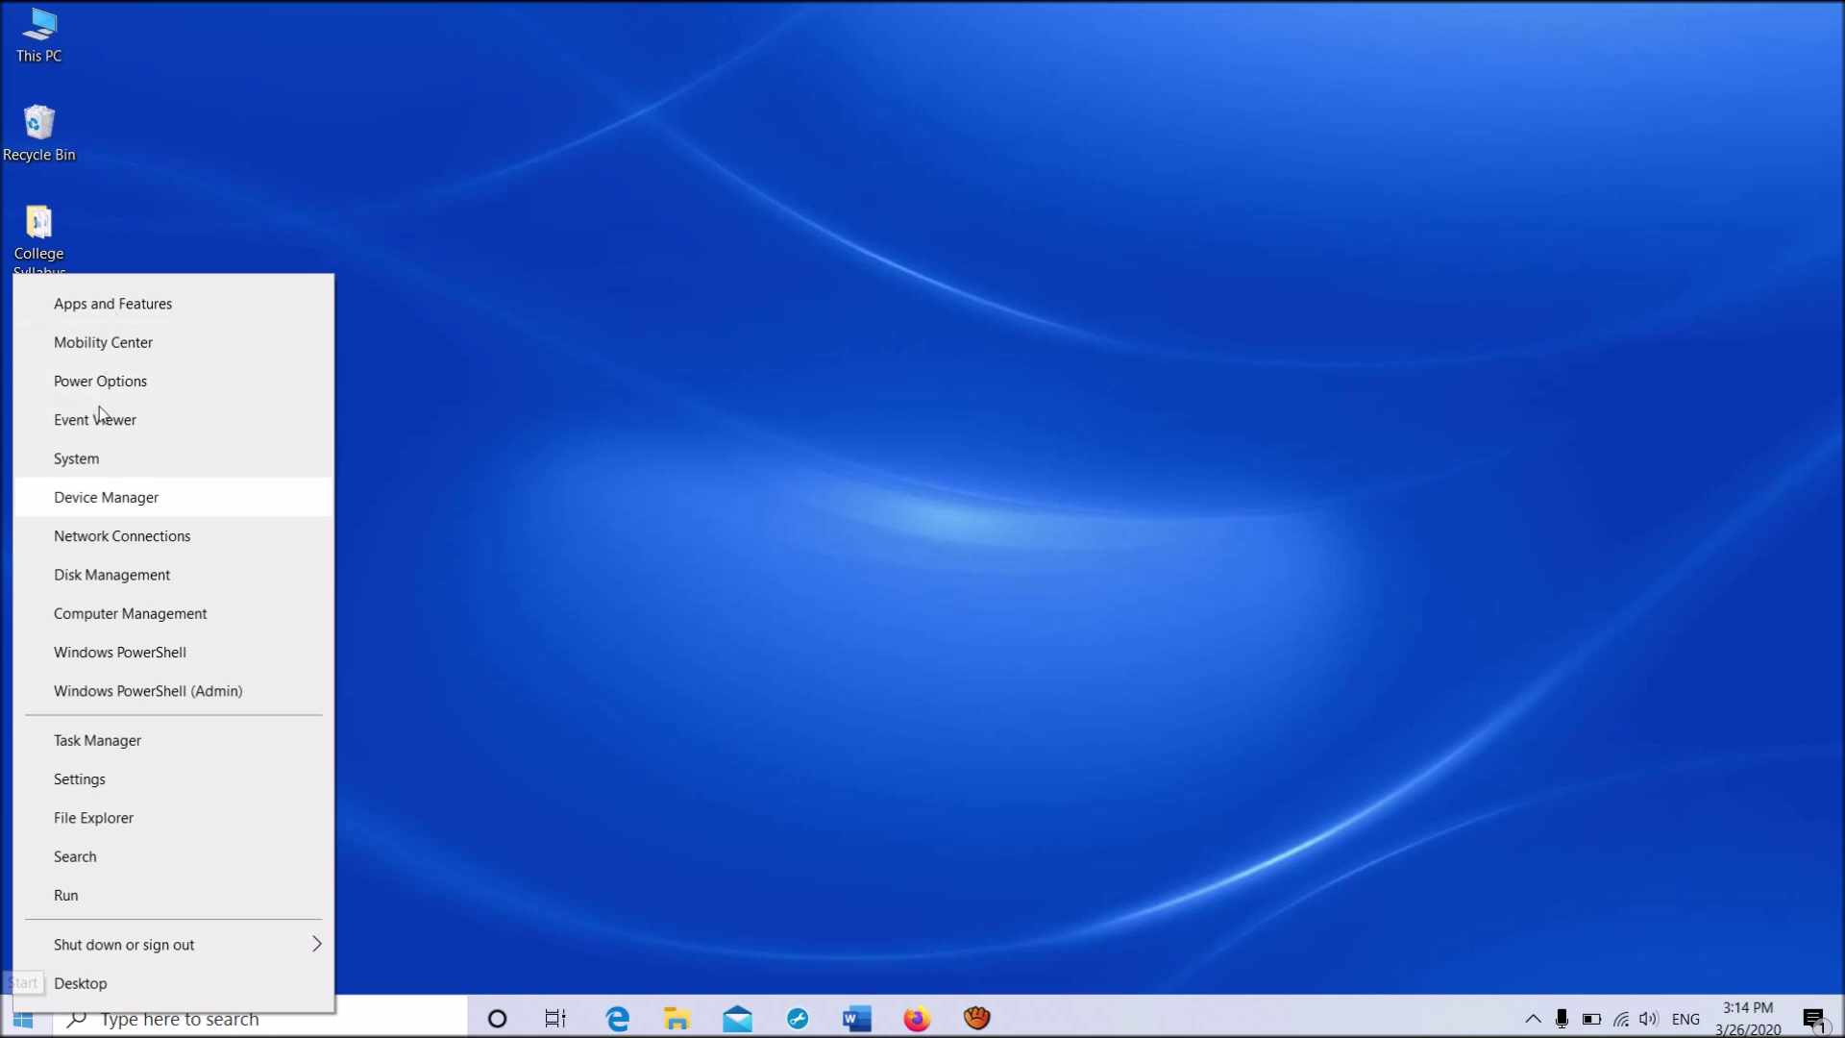
key("Return")
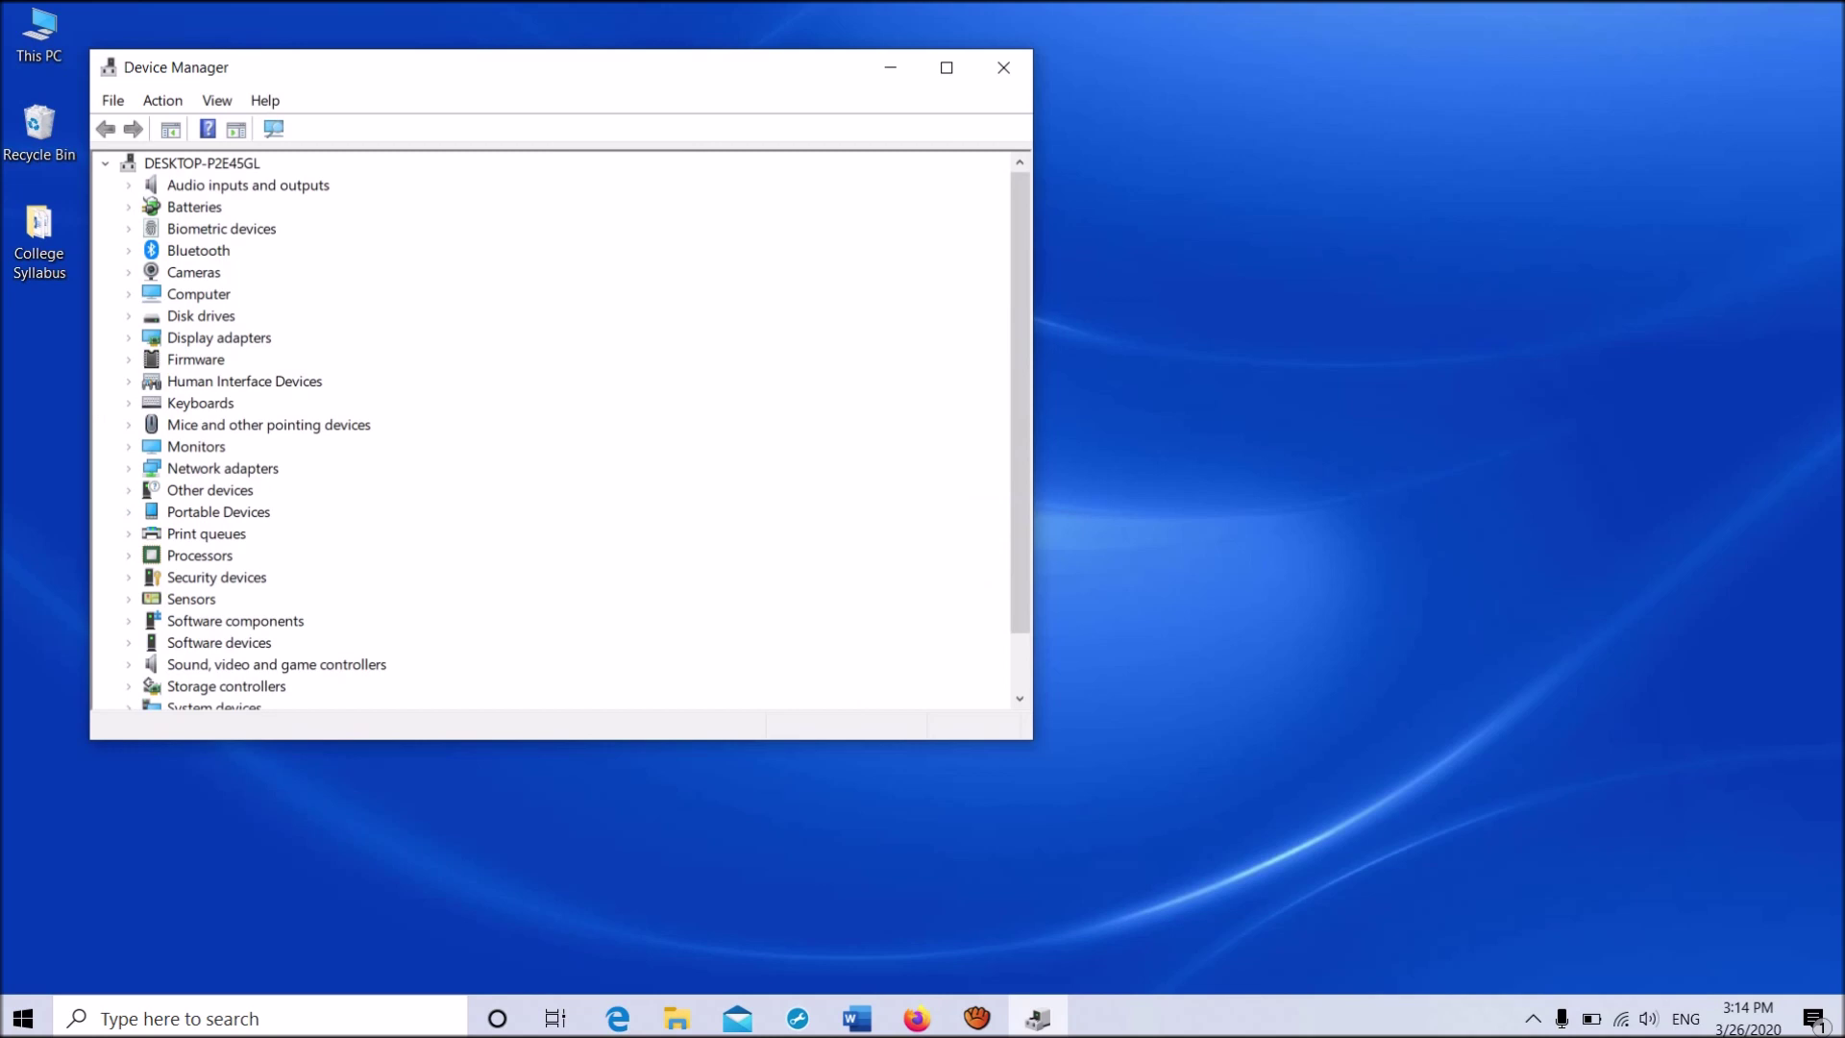
left_click(1199, 98)
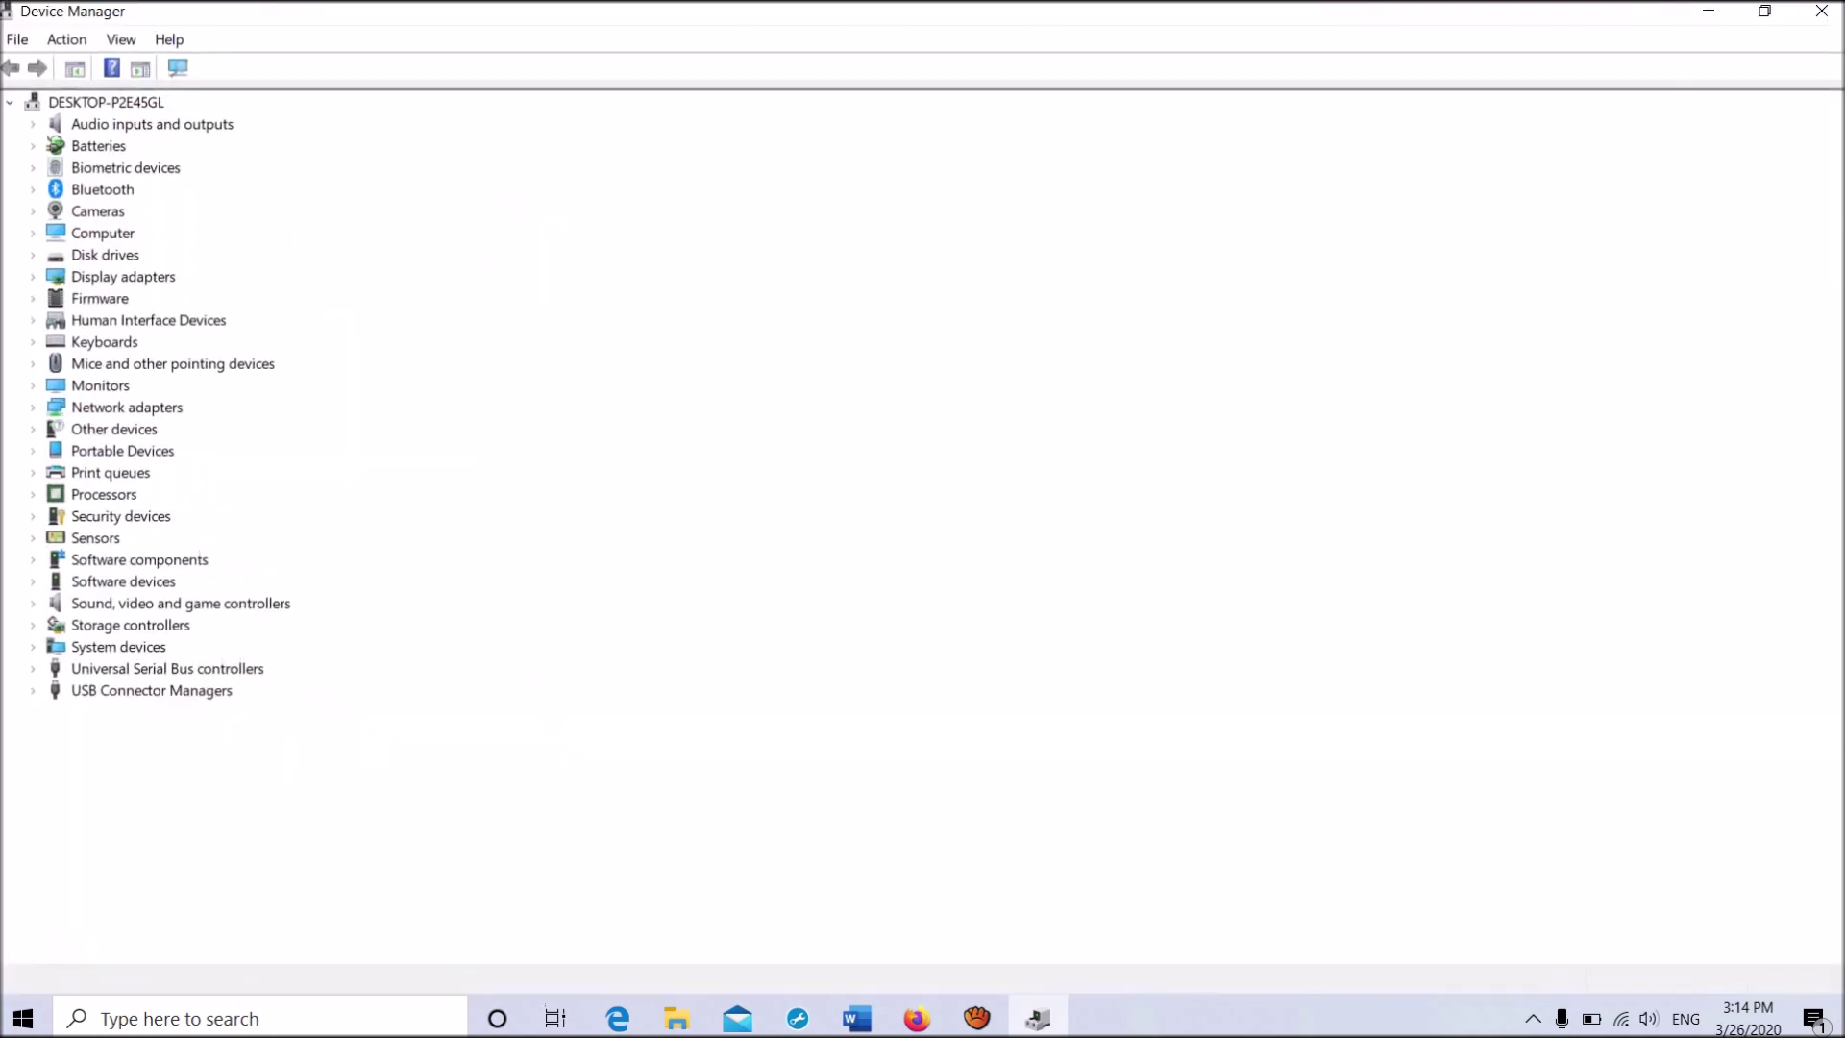
key("Down")
key("Down")
key("Down")
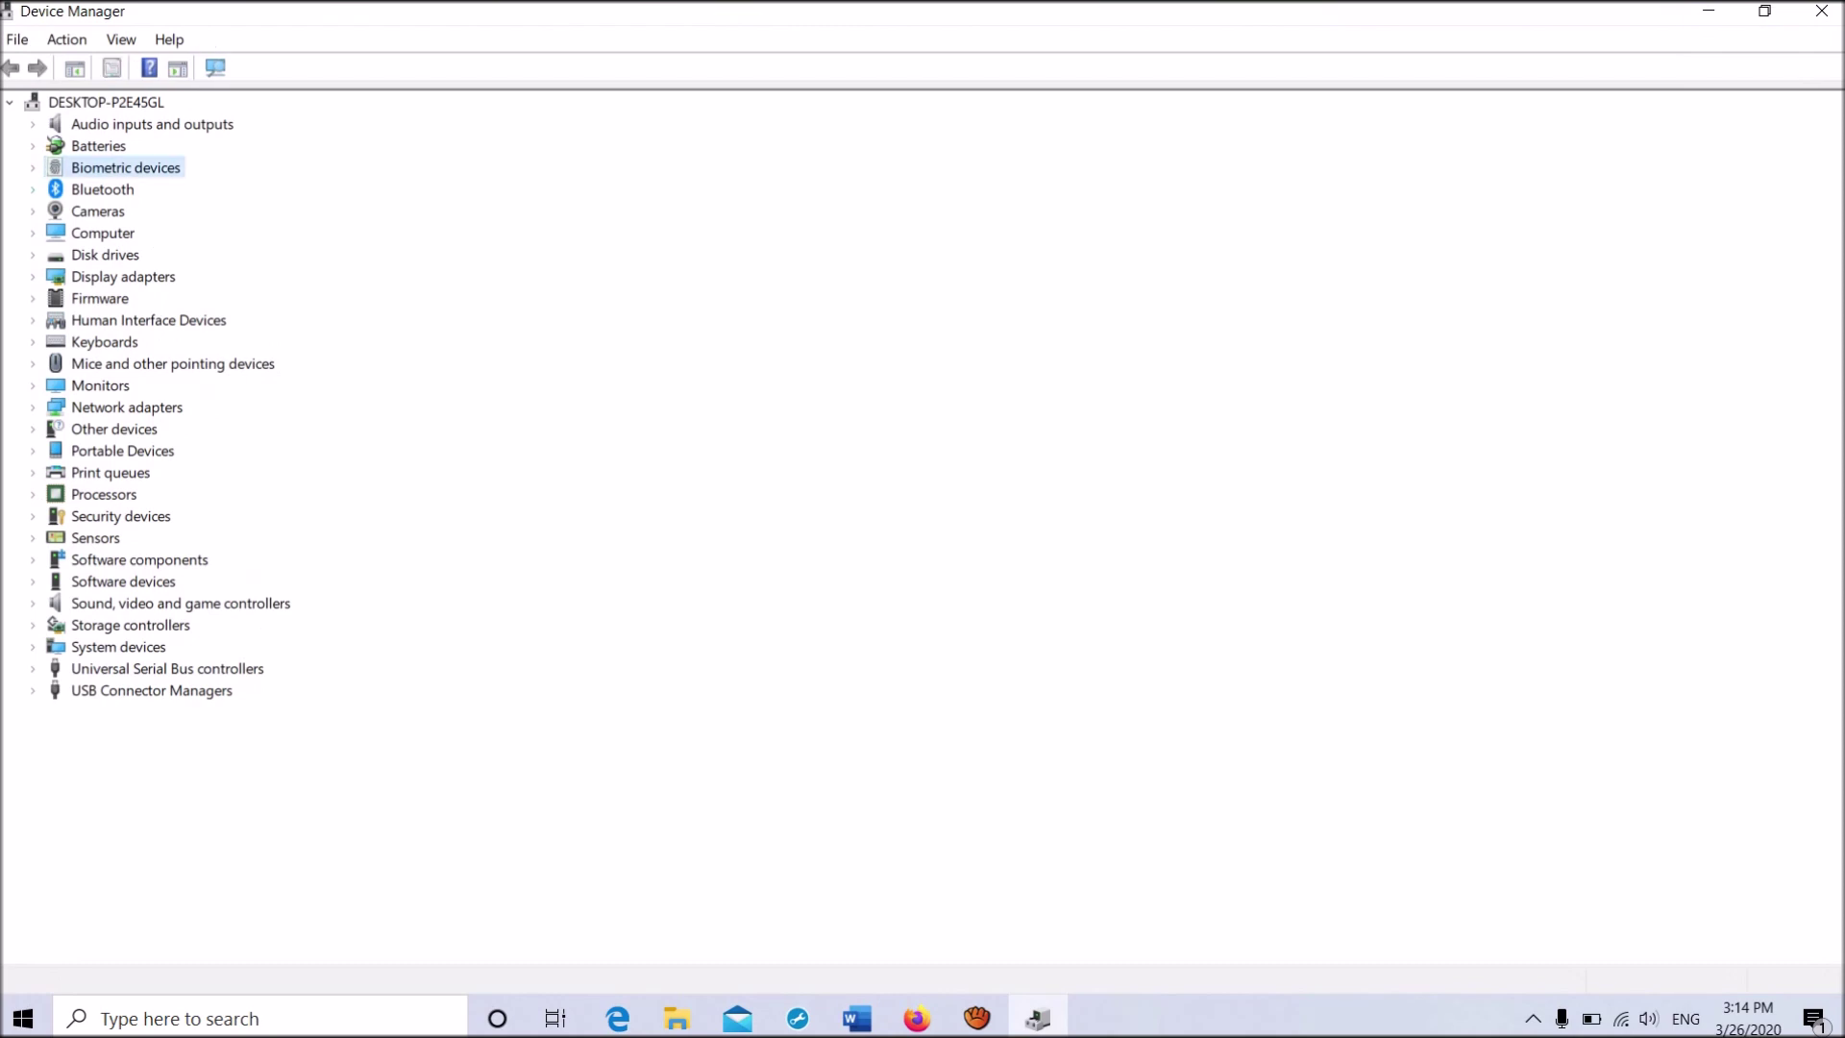
key("Right")
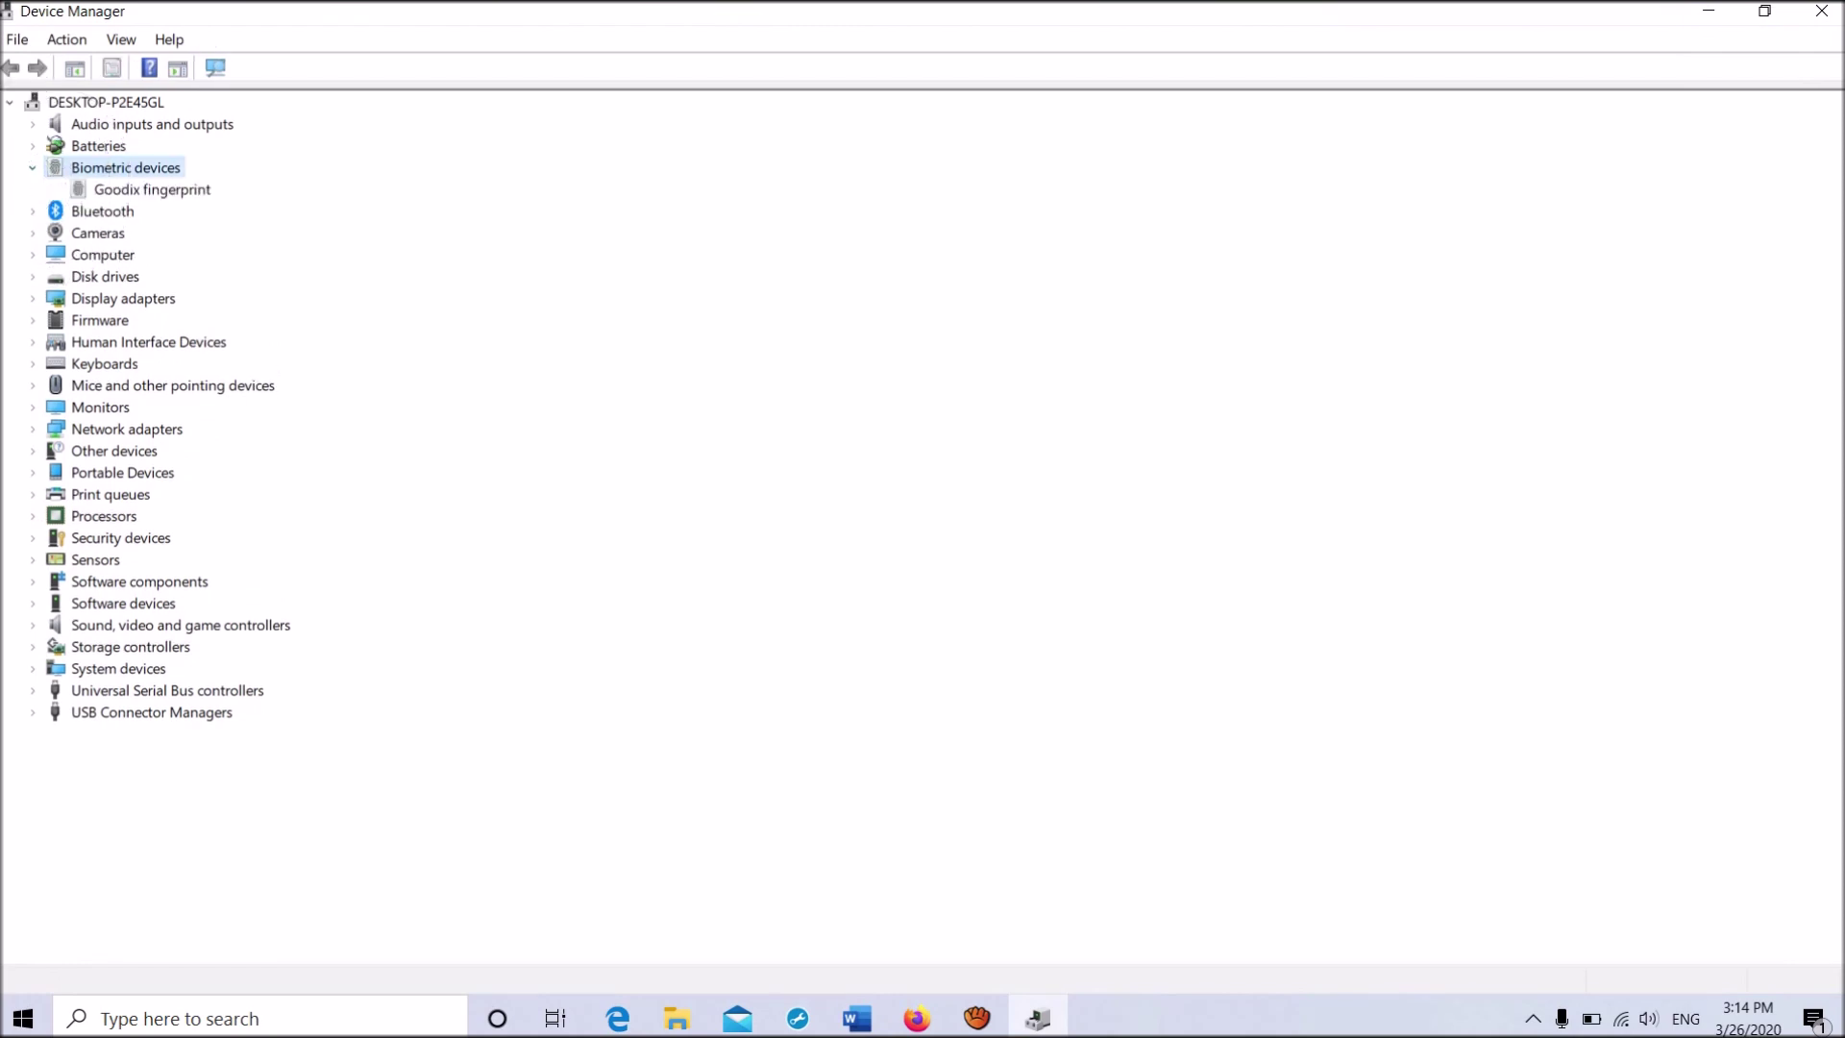
Step: Choose Update driver from the Goodix fingerprint device's context menu
key("Down")
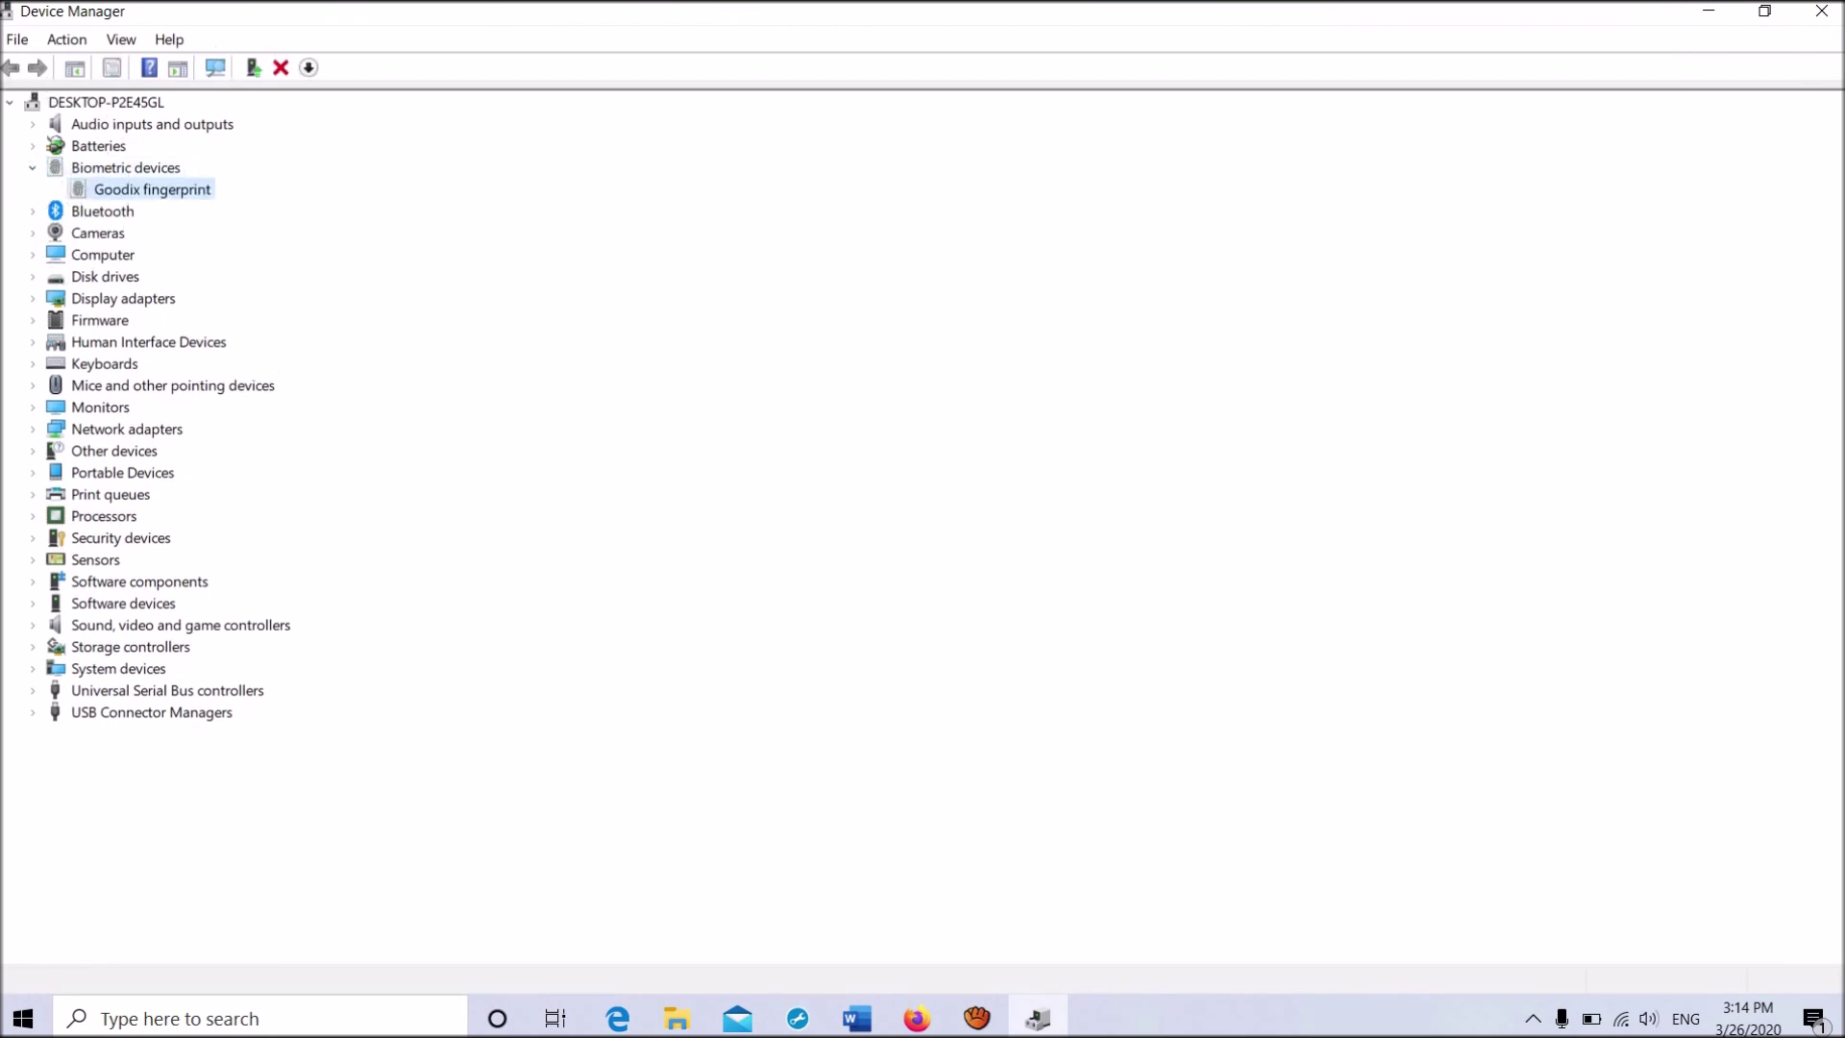
key("shift+F10")
key("Down")
key("Down")
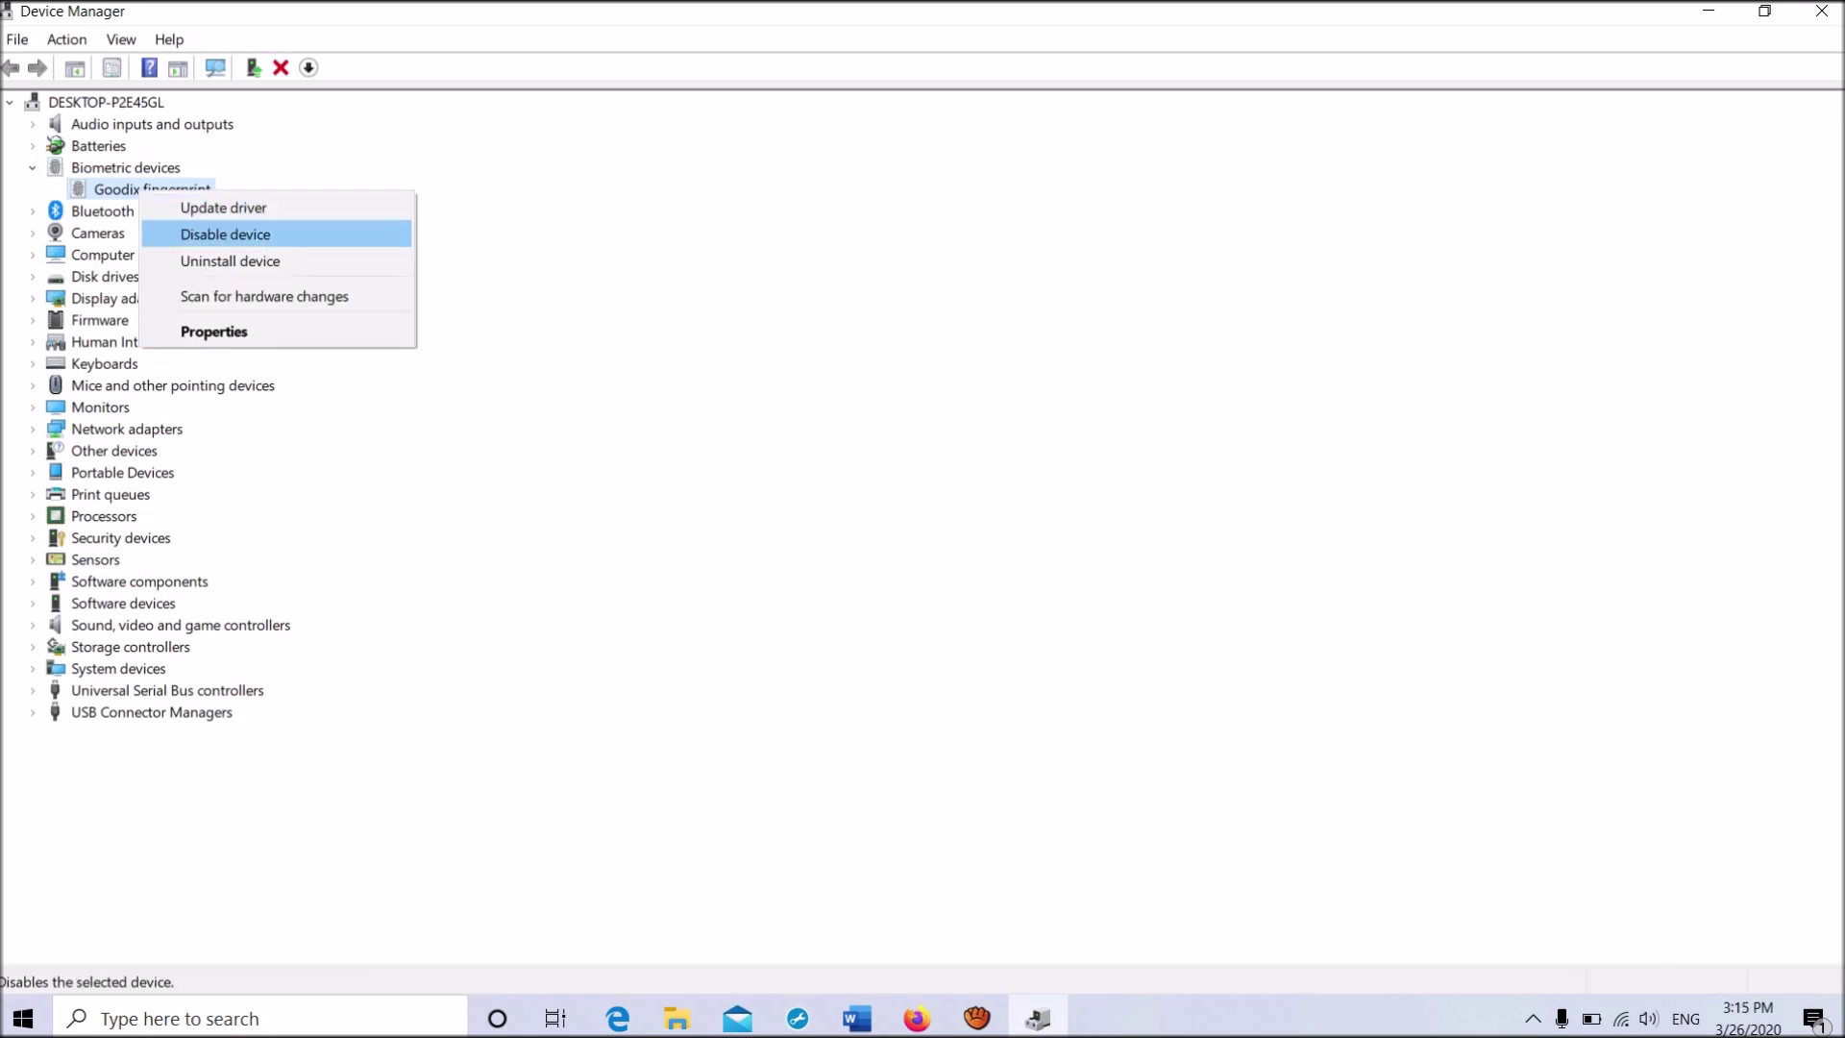
key("Down")
key("Up")
key("Up")
key("Down")
key("Up")
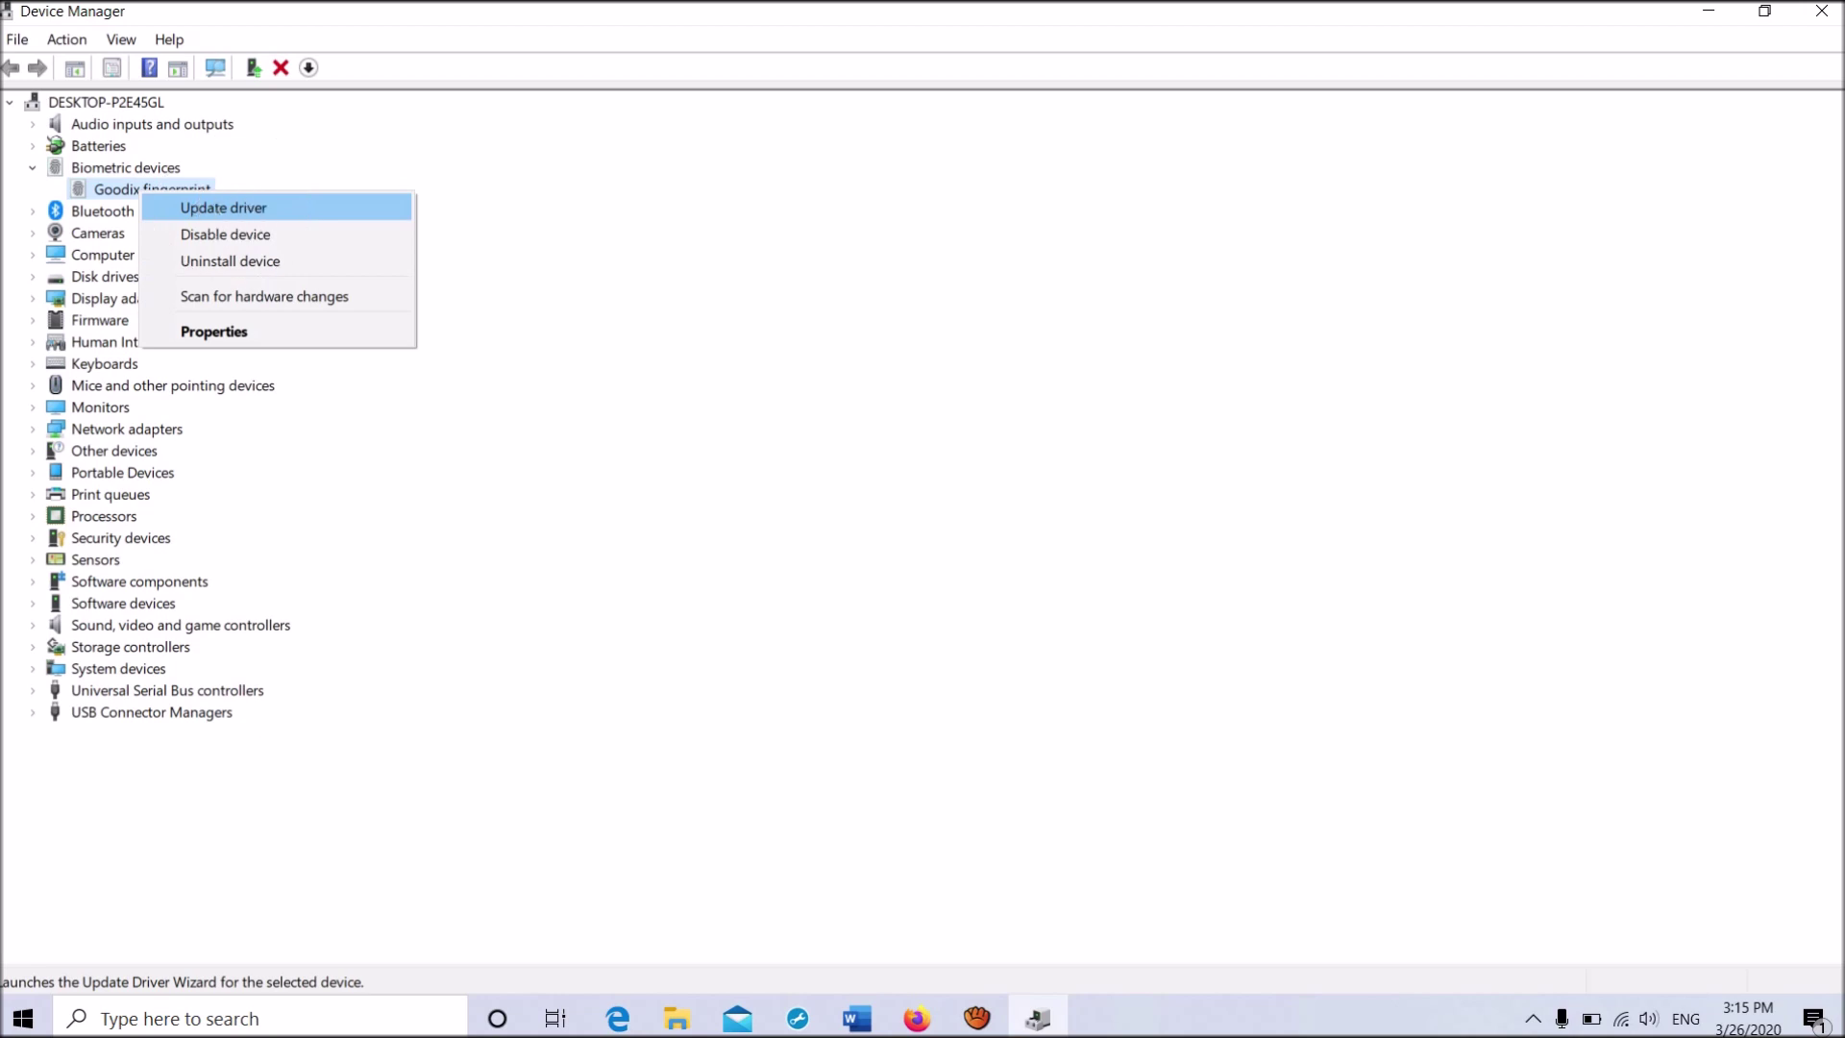
key("Return")
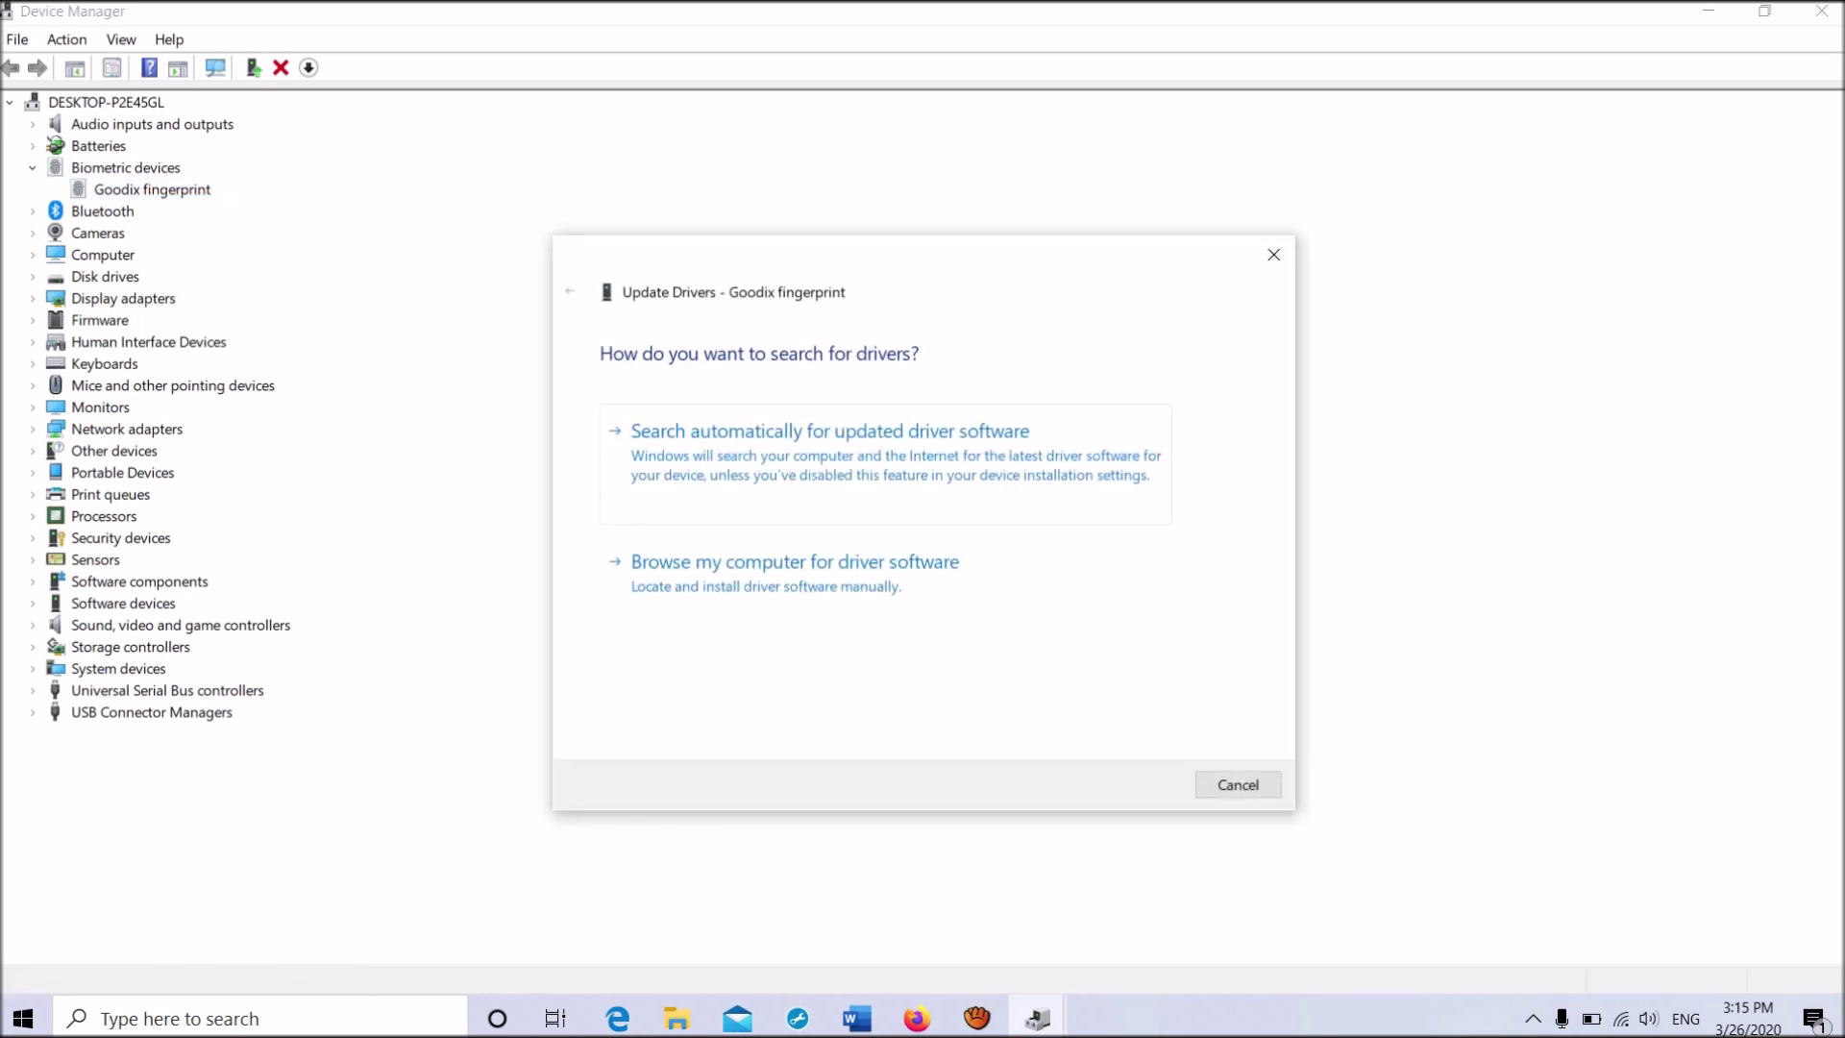
Step: Search automatically for a newer Goodix driver, find the best is installed, and close
left_click(877, 461)
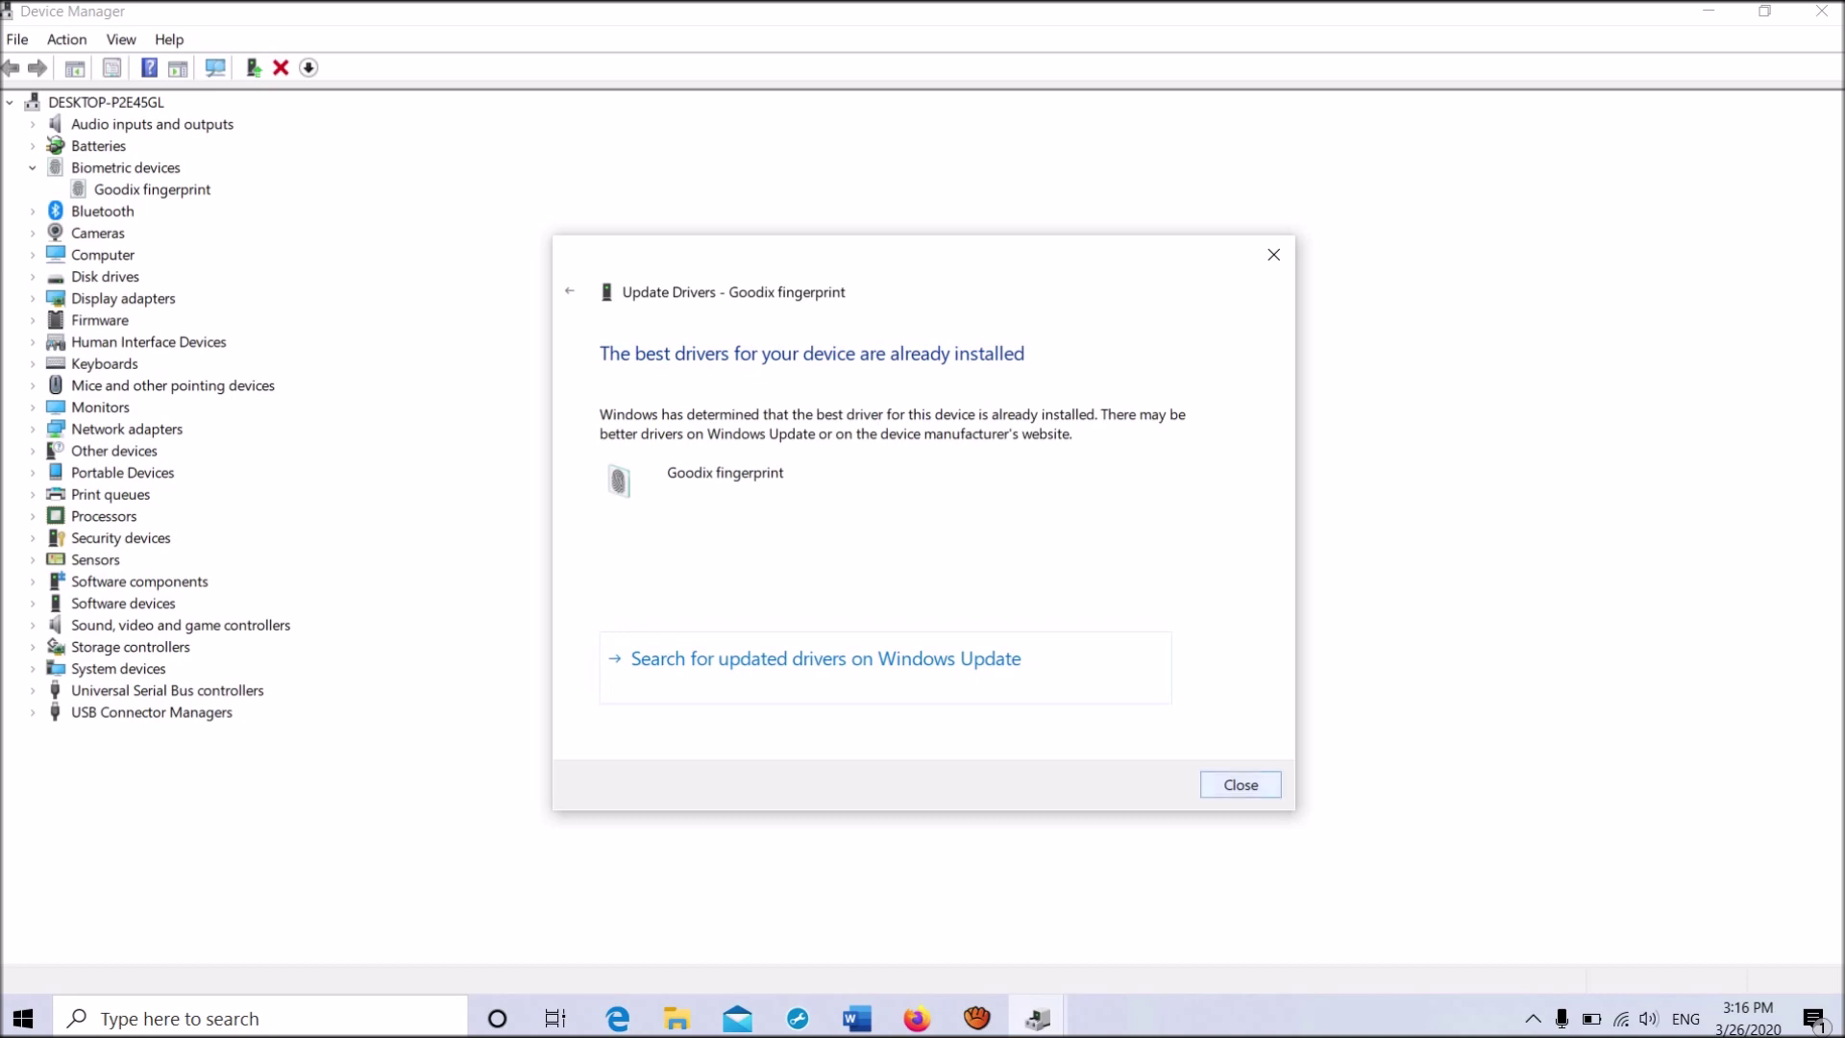
left_click(1241, 784)
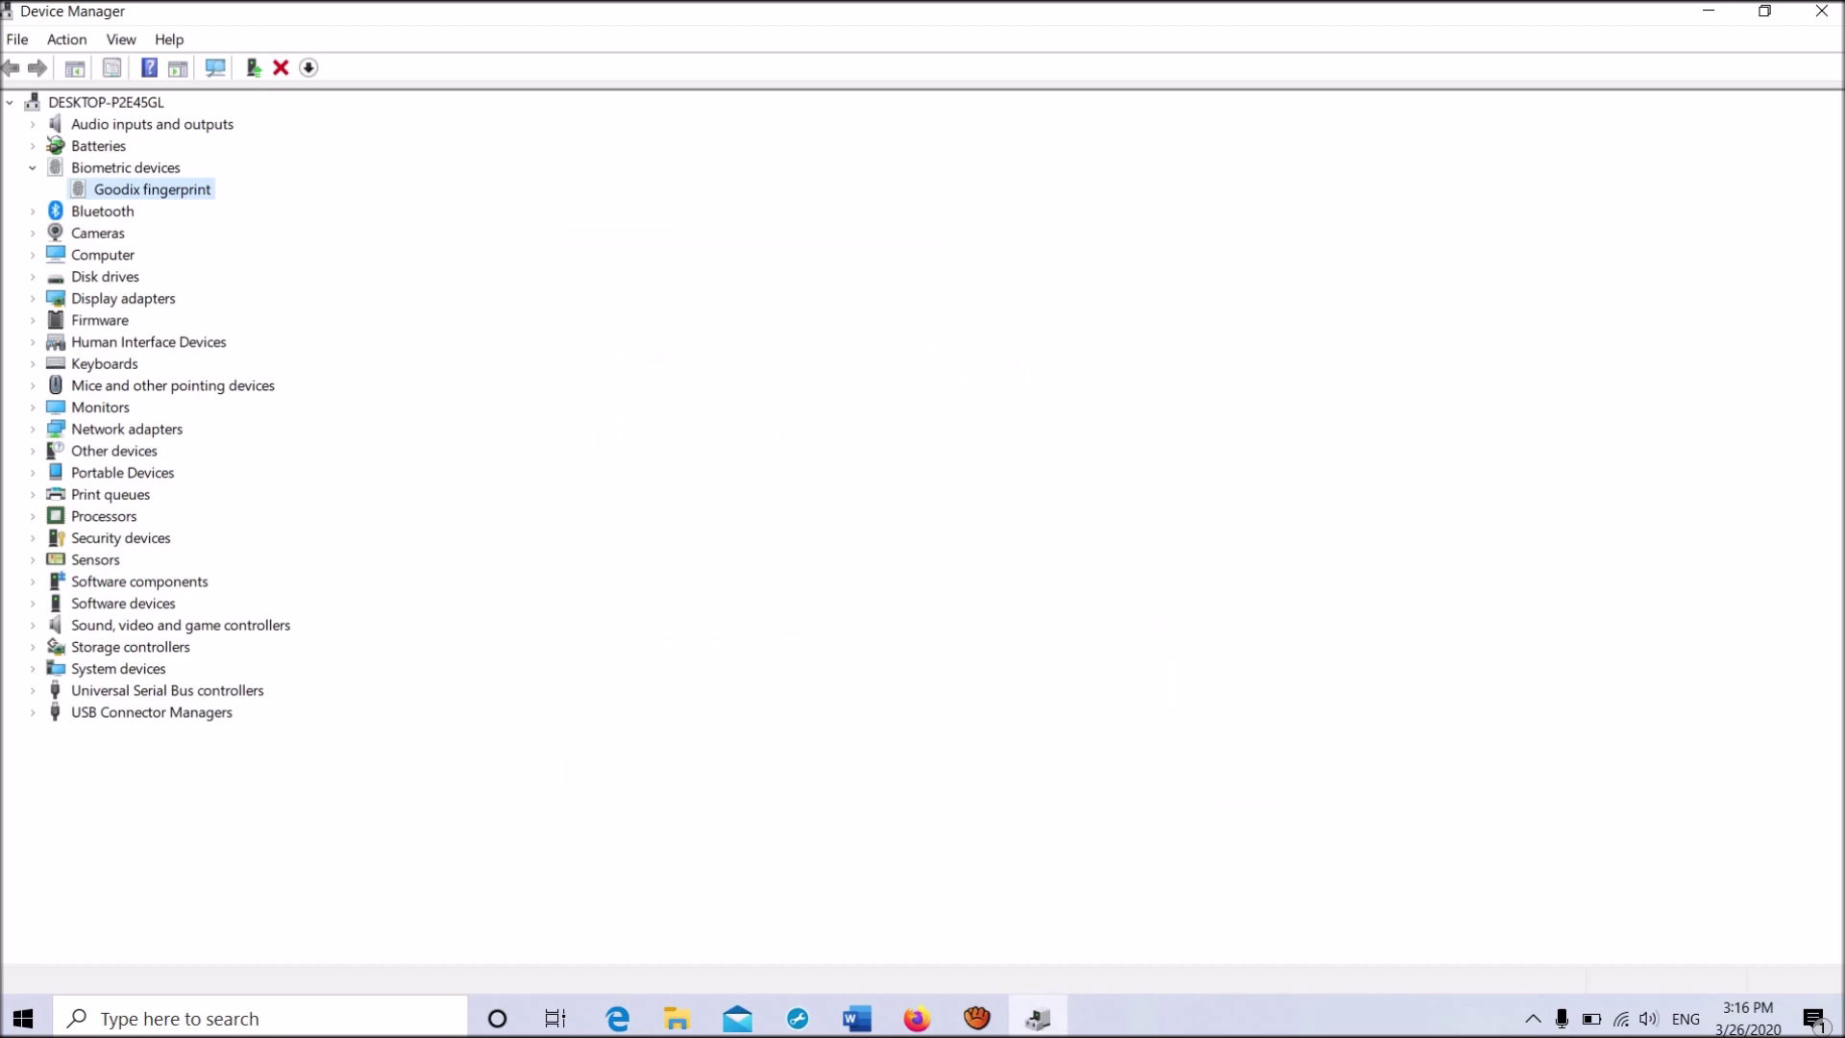
Step: Uninstall the Goodix fingerprint device and confirm the removal
right_click(173, 192)
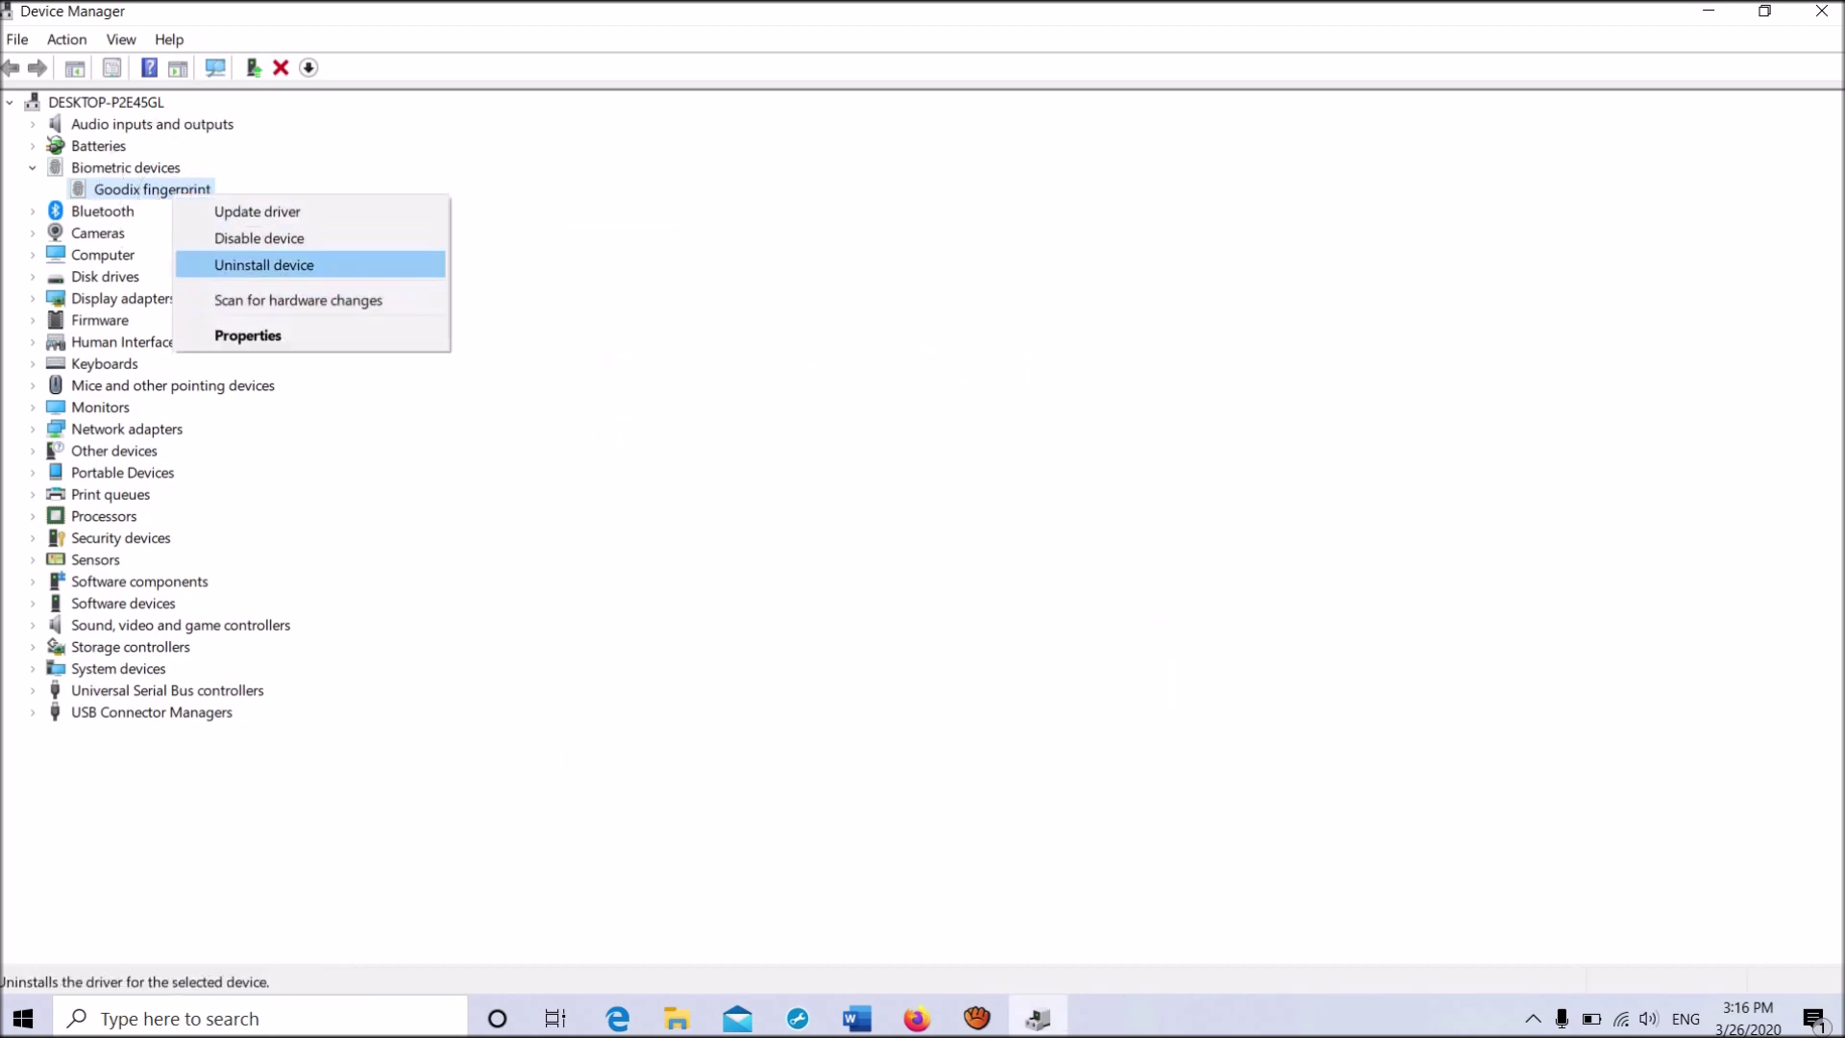
left_click(260, 265)
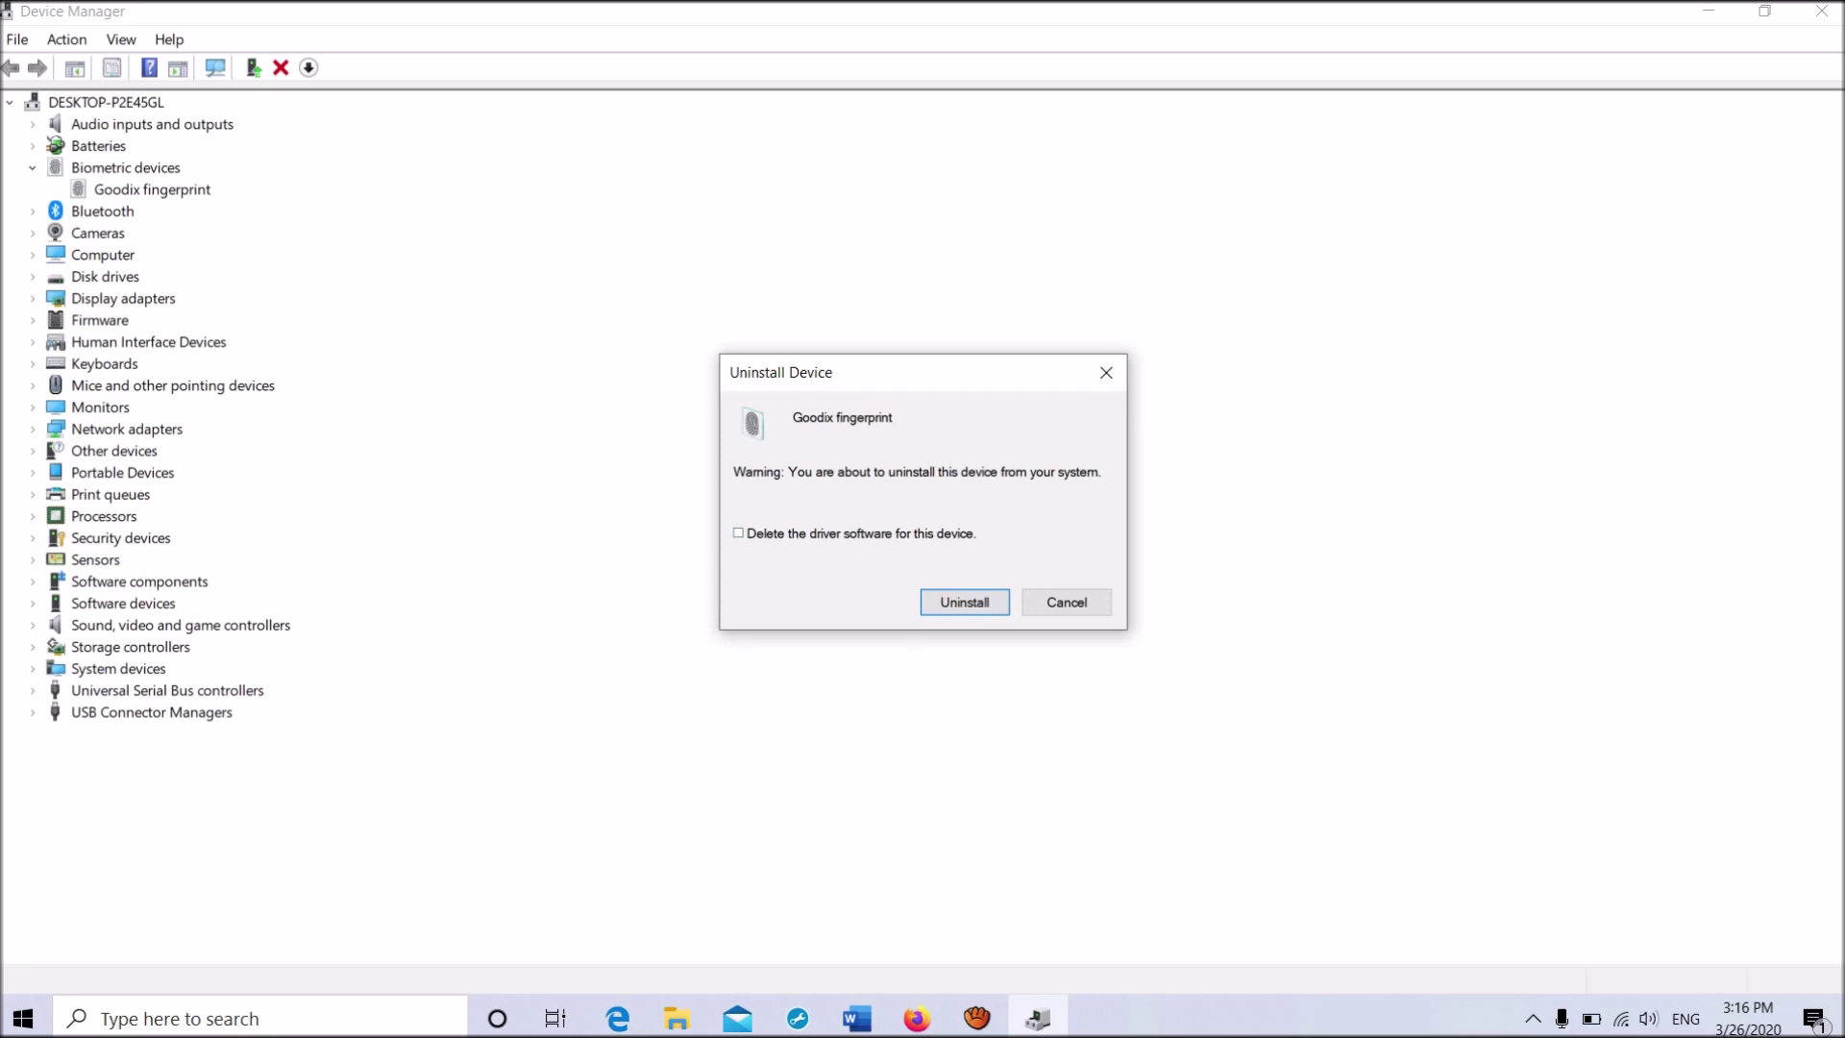
key("Return")
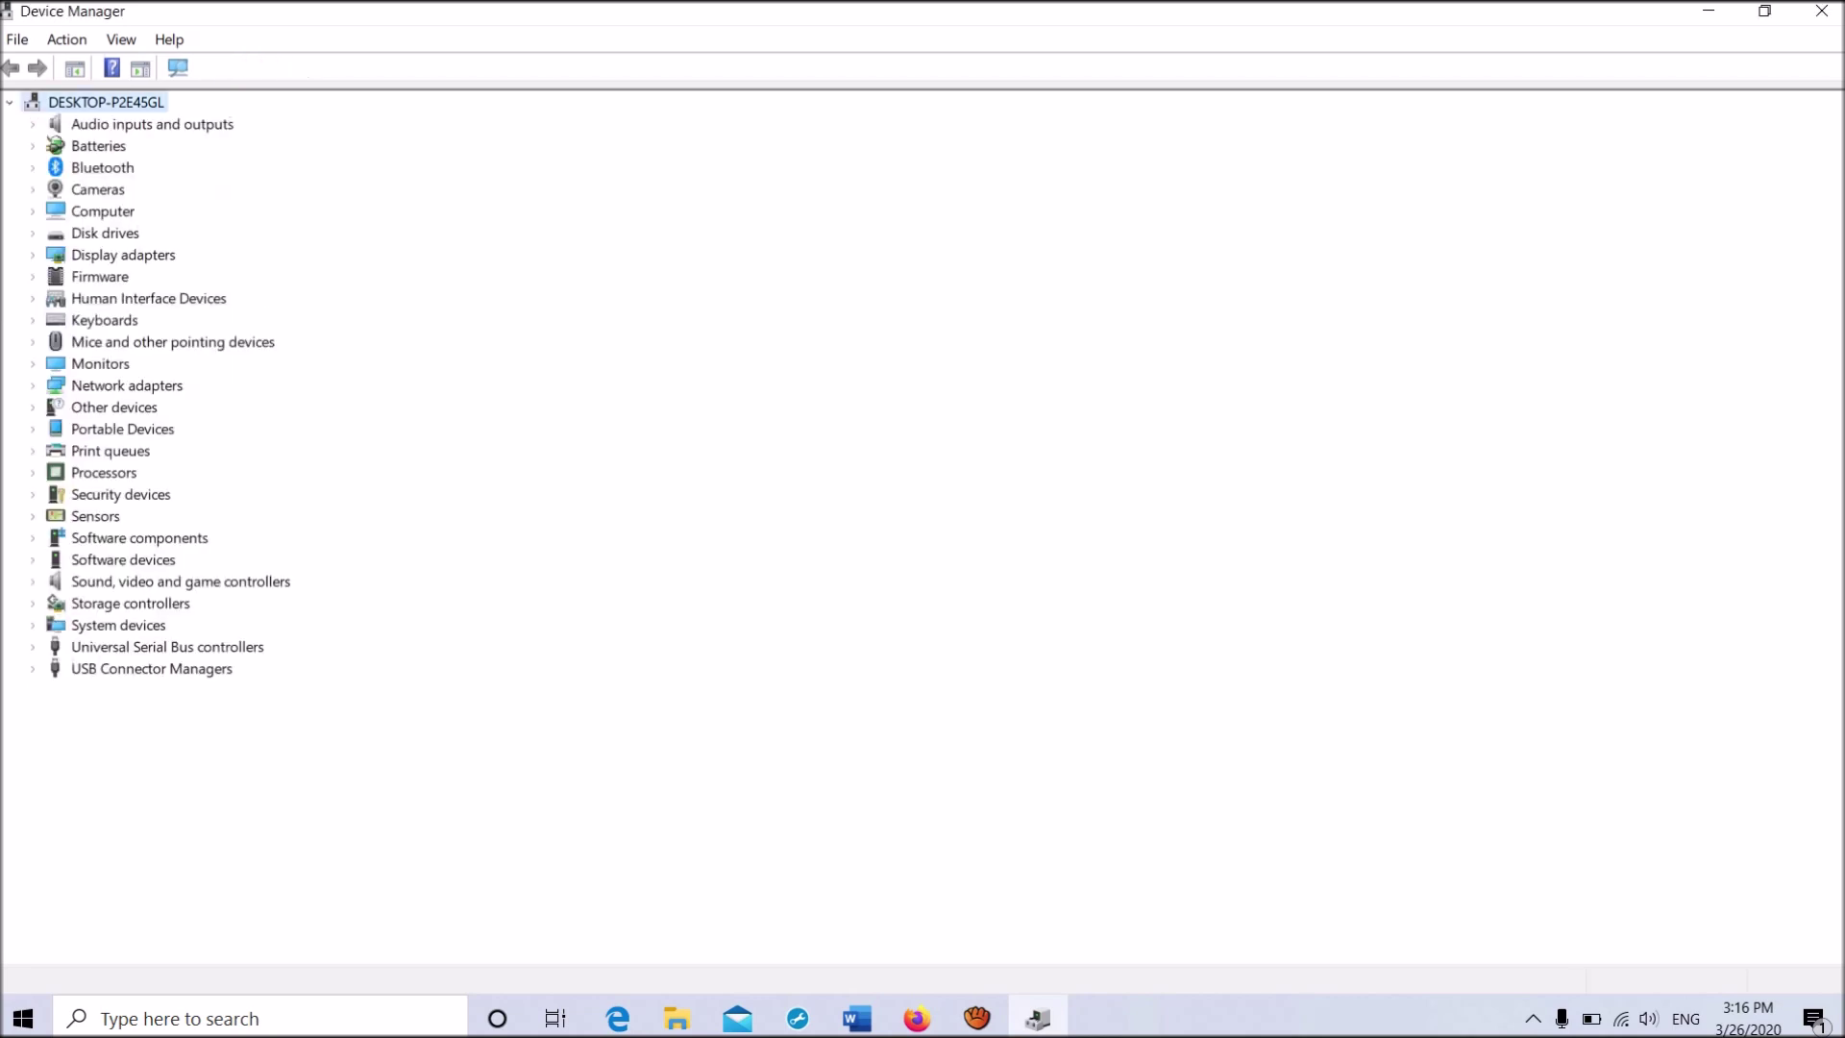
Step: Scan for hardware changes from the Action menu, then close Device Manager
left_click(67, 39)
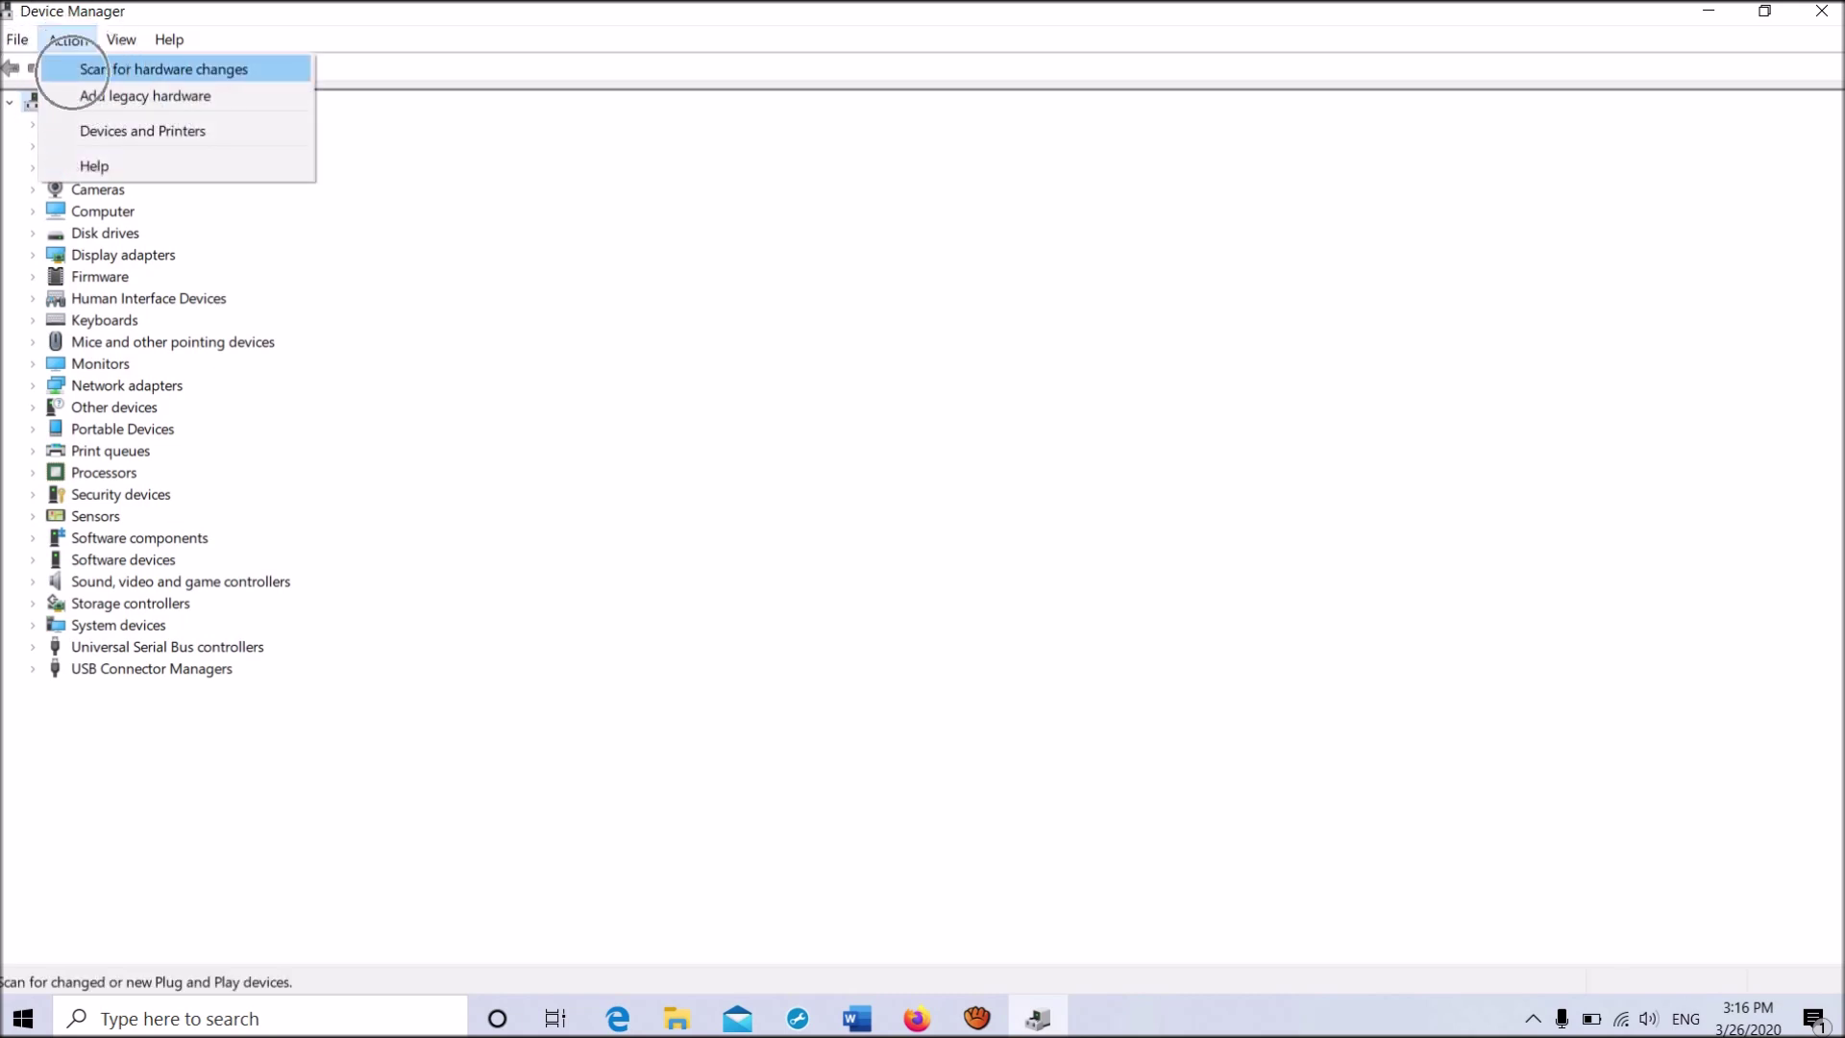
left_click(164, 69)
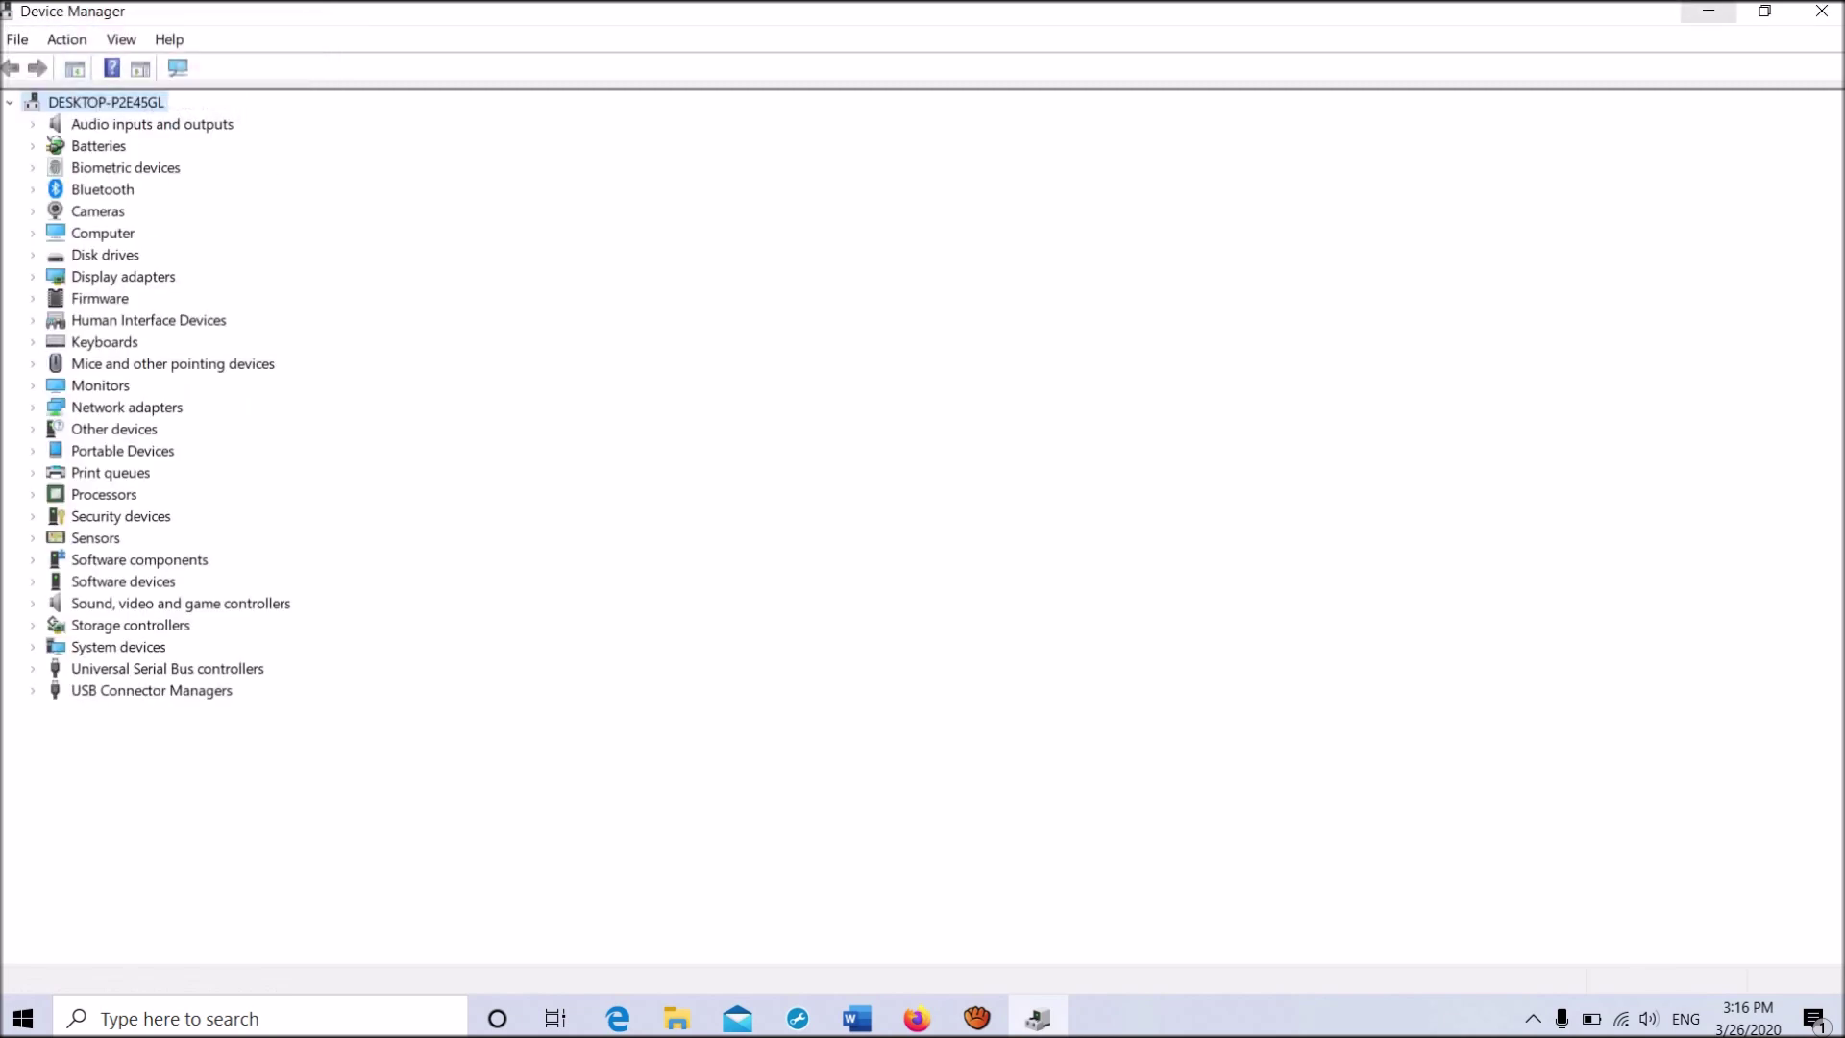
left_click(1822, 10)
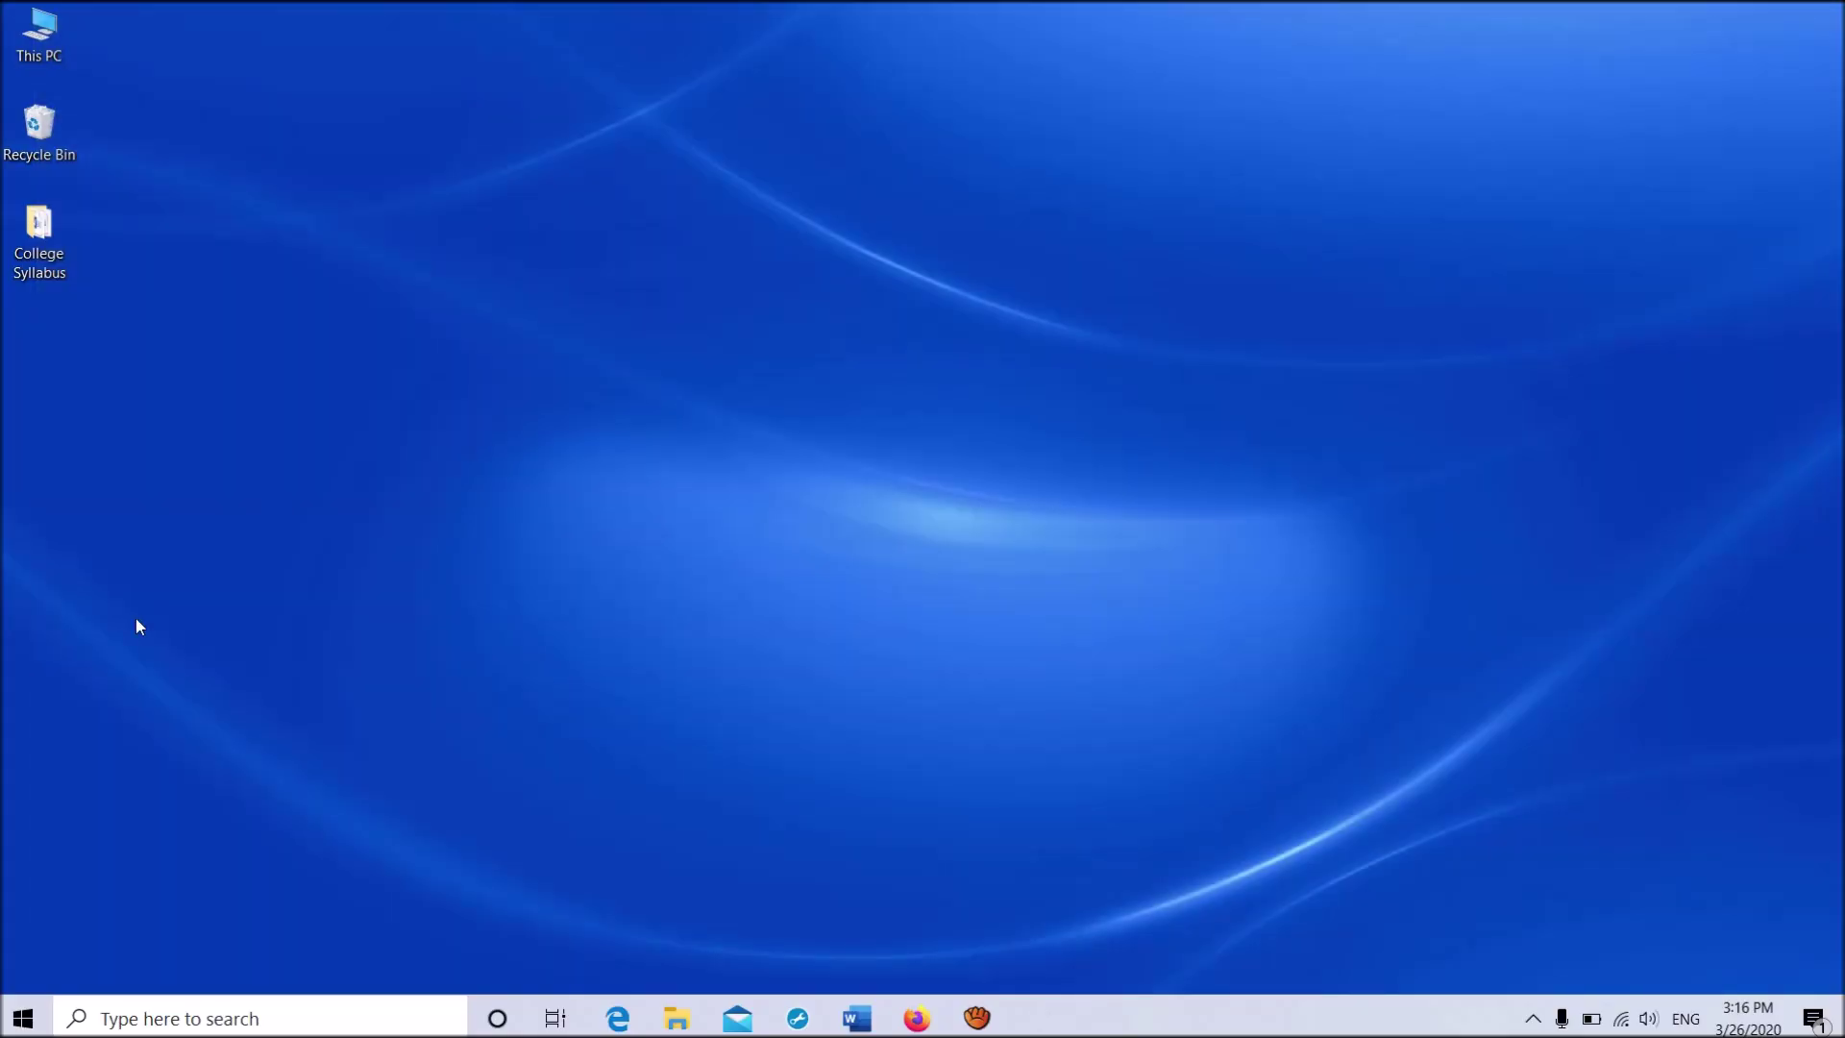
Step: Restart Windows from Start's power options, then bring up the Win+X menu
key("super")
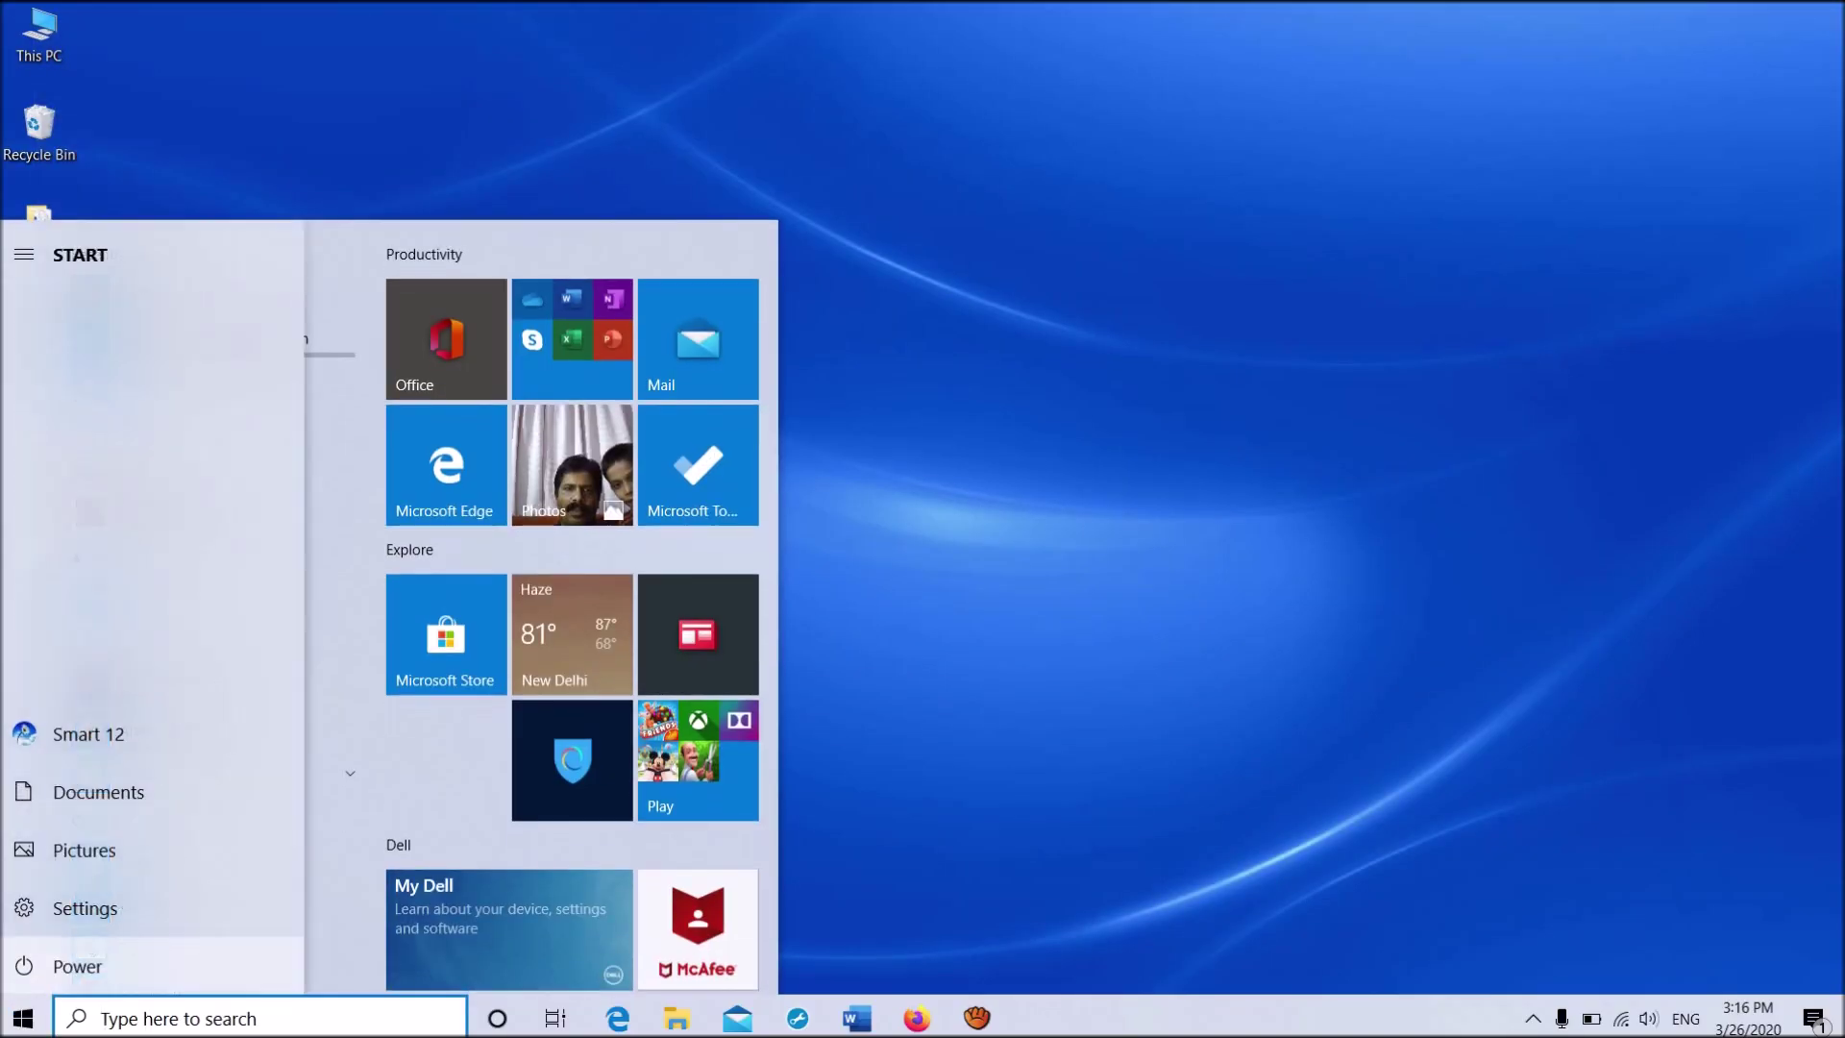
left_click(77, 966)
left_click(67, 904)
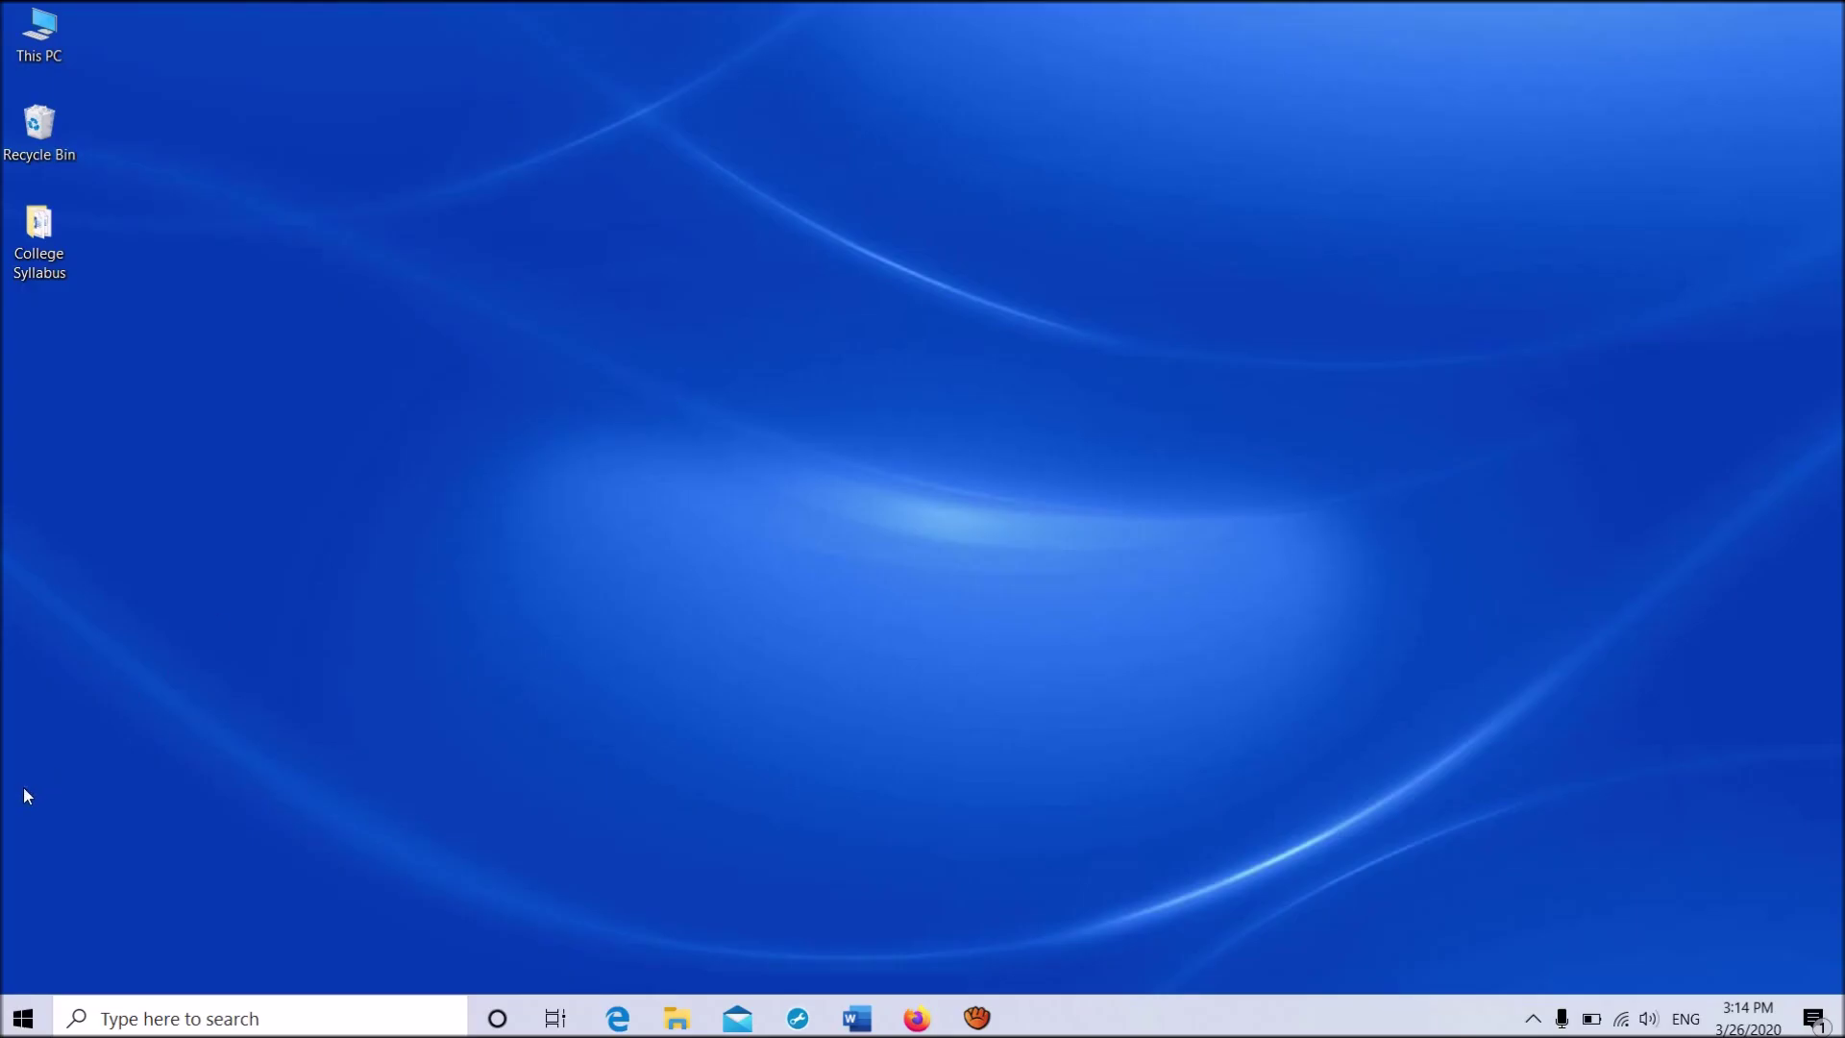
key("super+x")
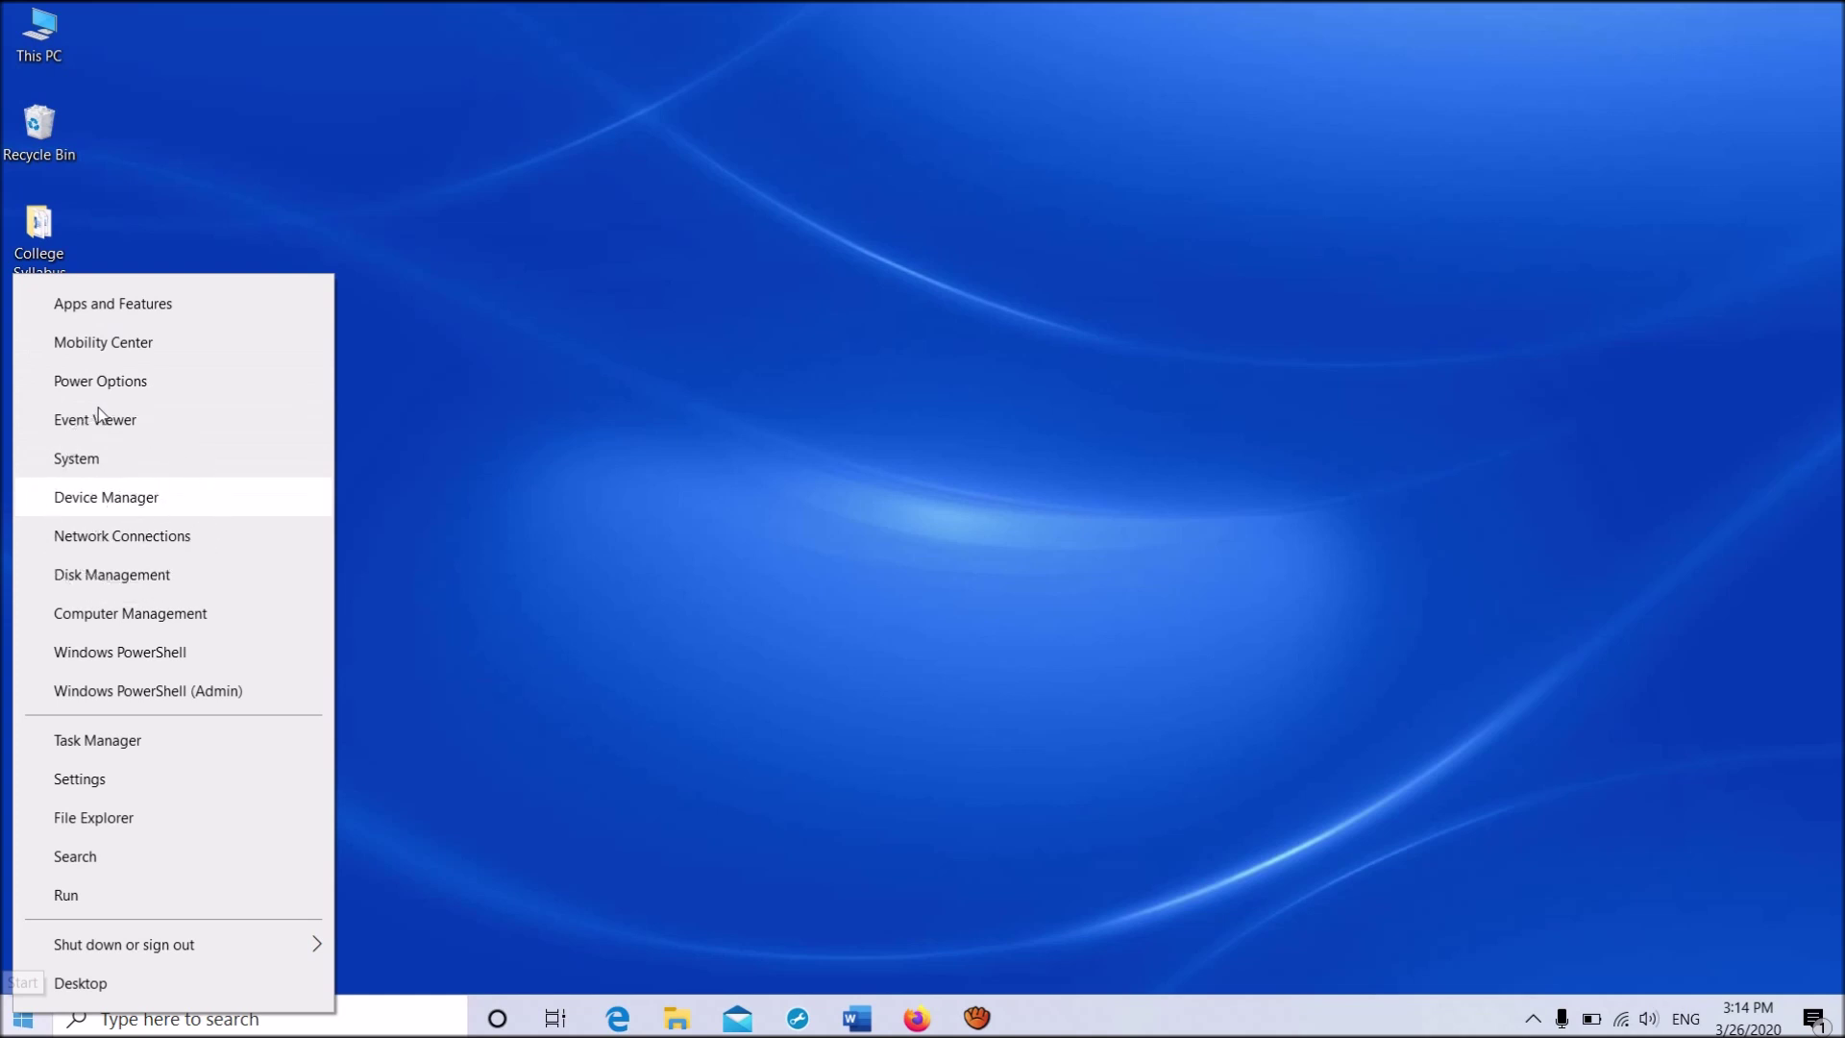
Step: Open Device Manager maximized and view the Goodix fingerprint device's properties under Biometric devices
key("Return")
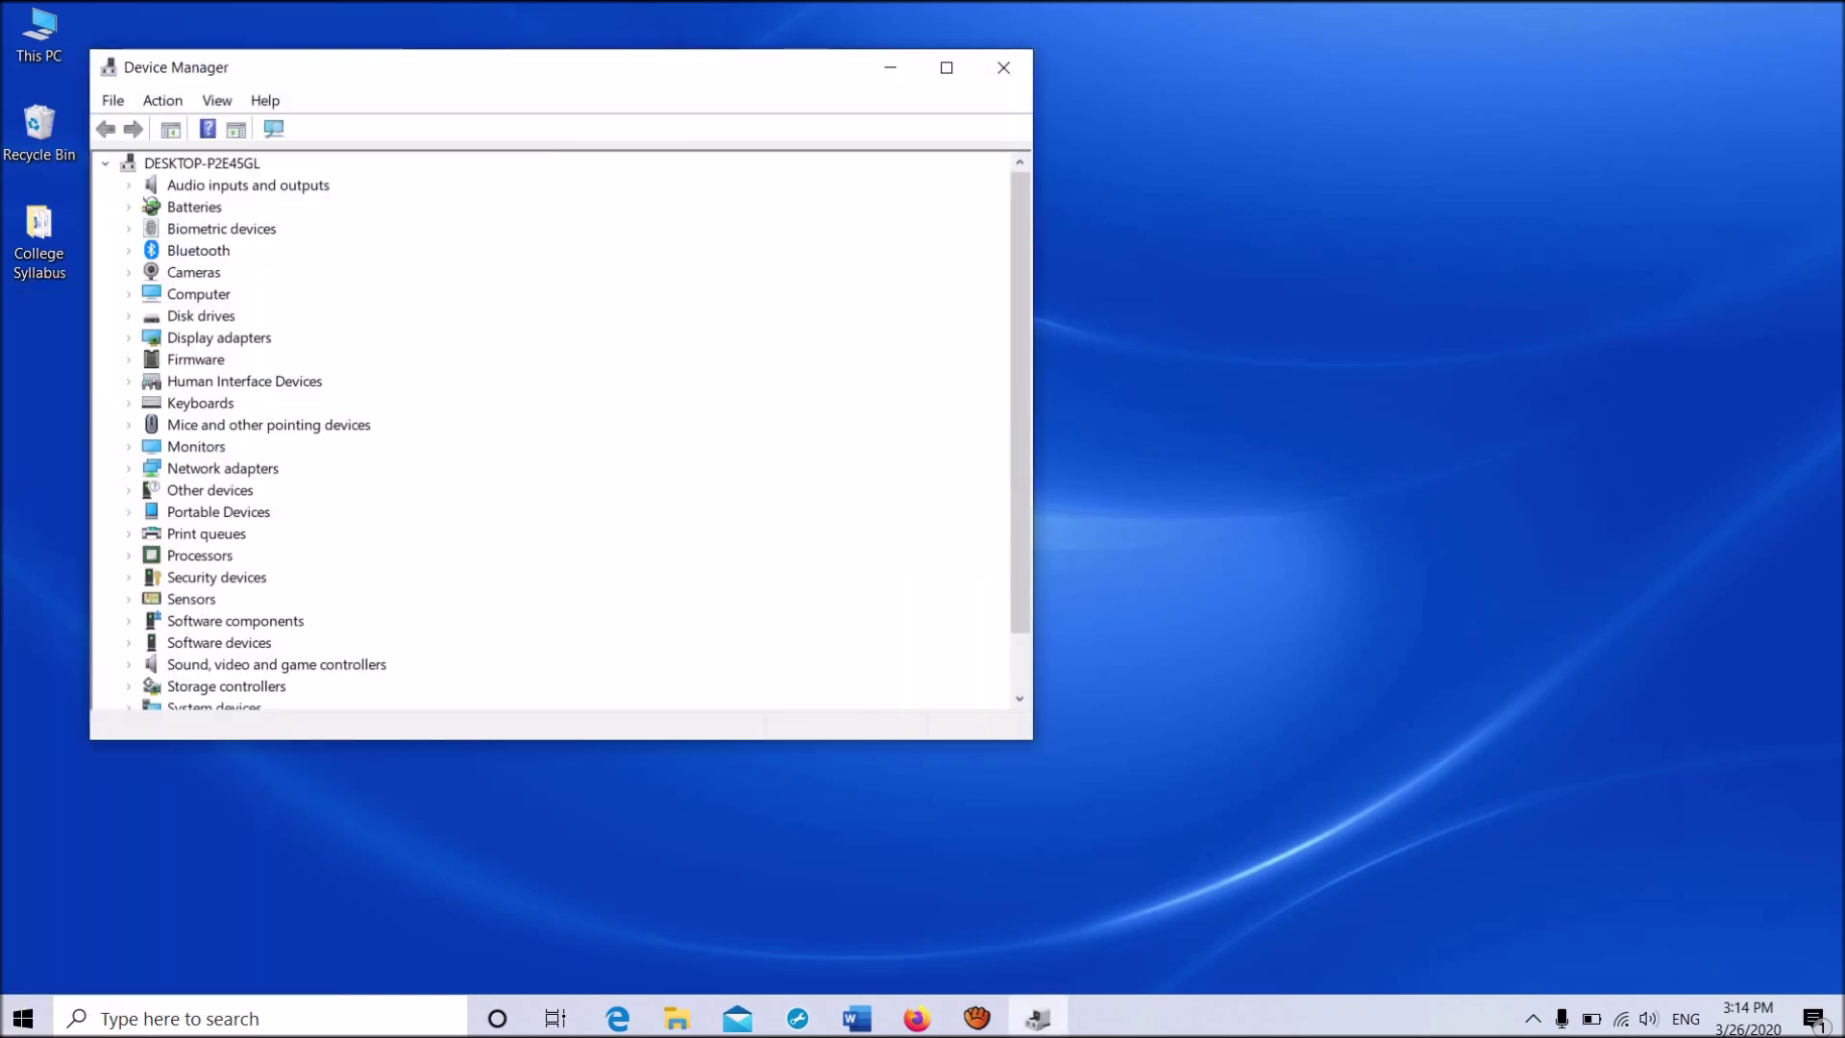
left_click(1198, 98)
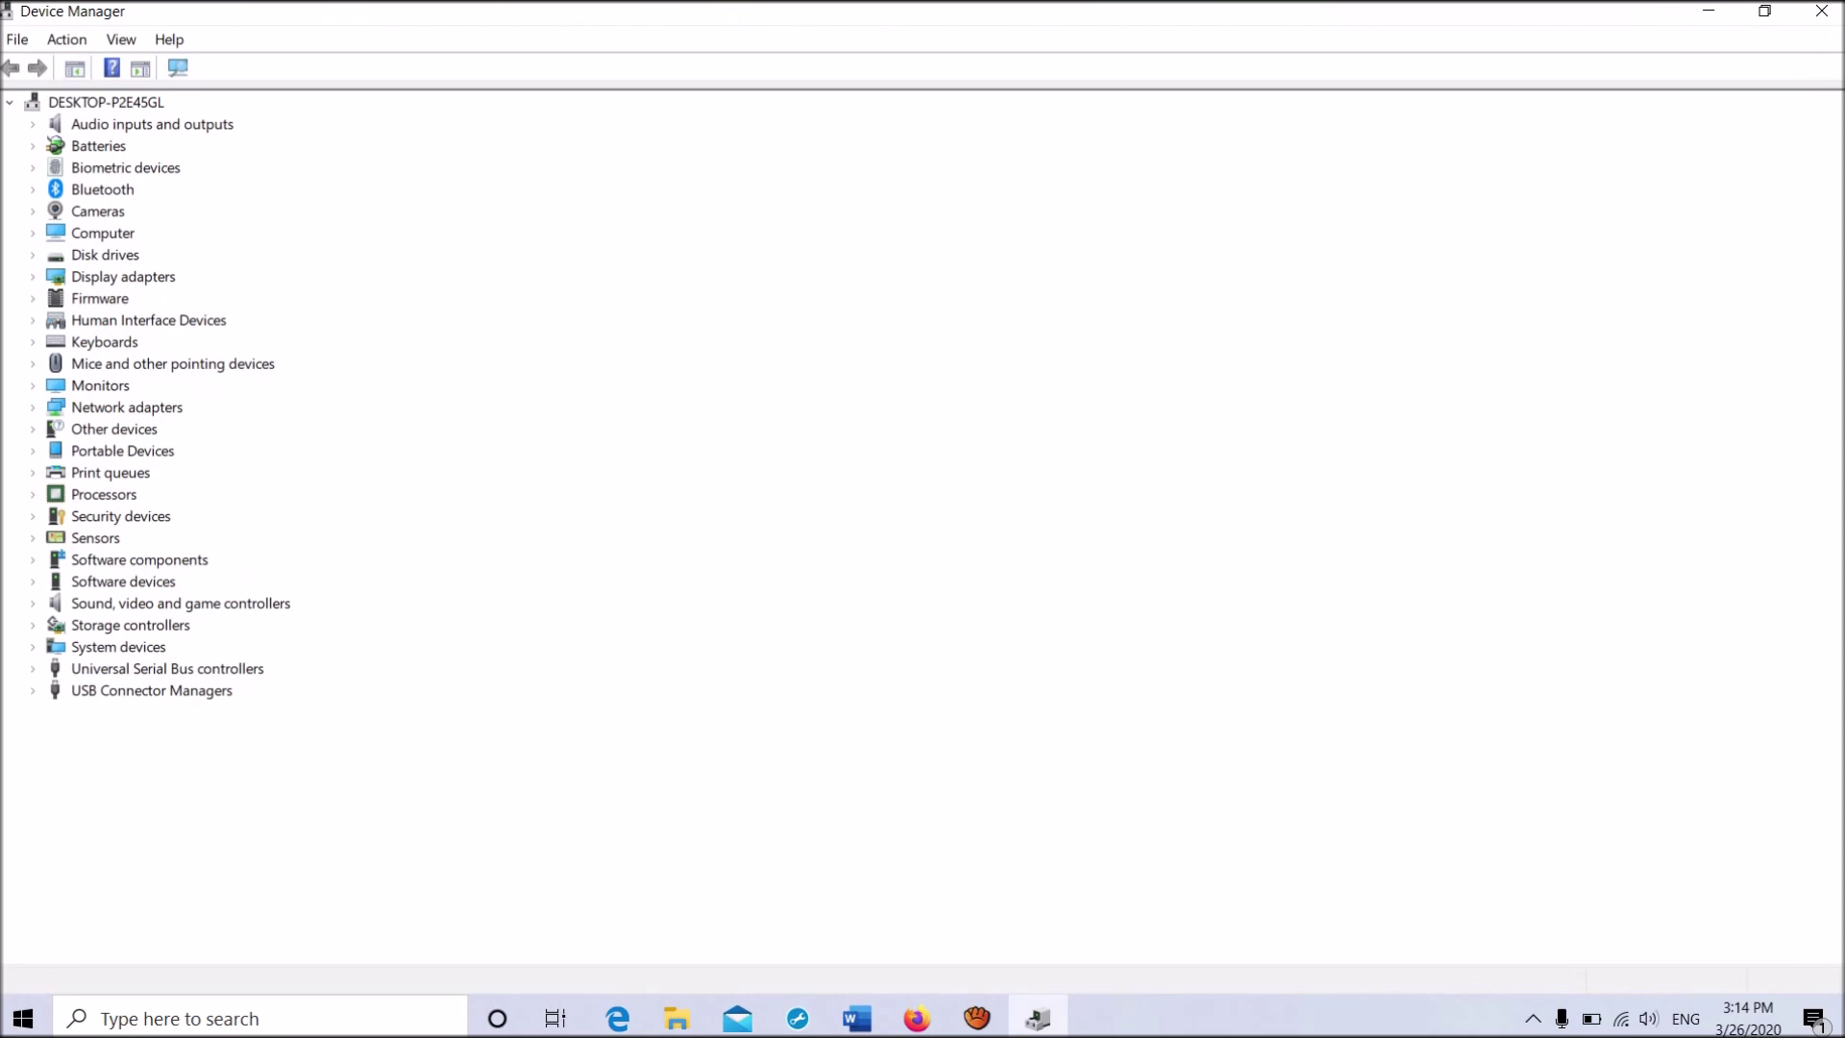
double_click(125, 167)
right_click(159, 191)
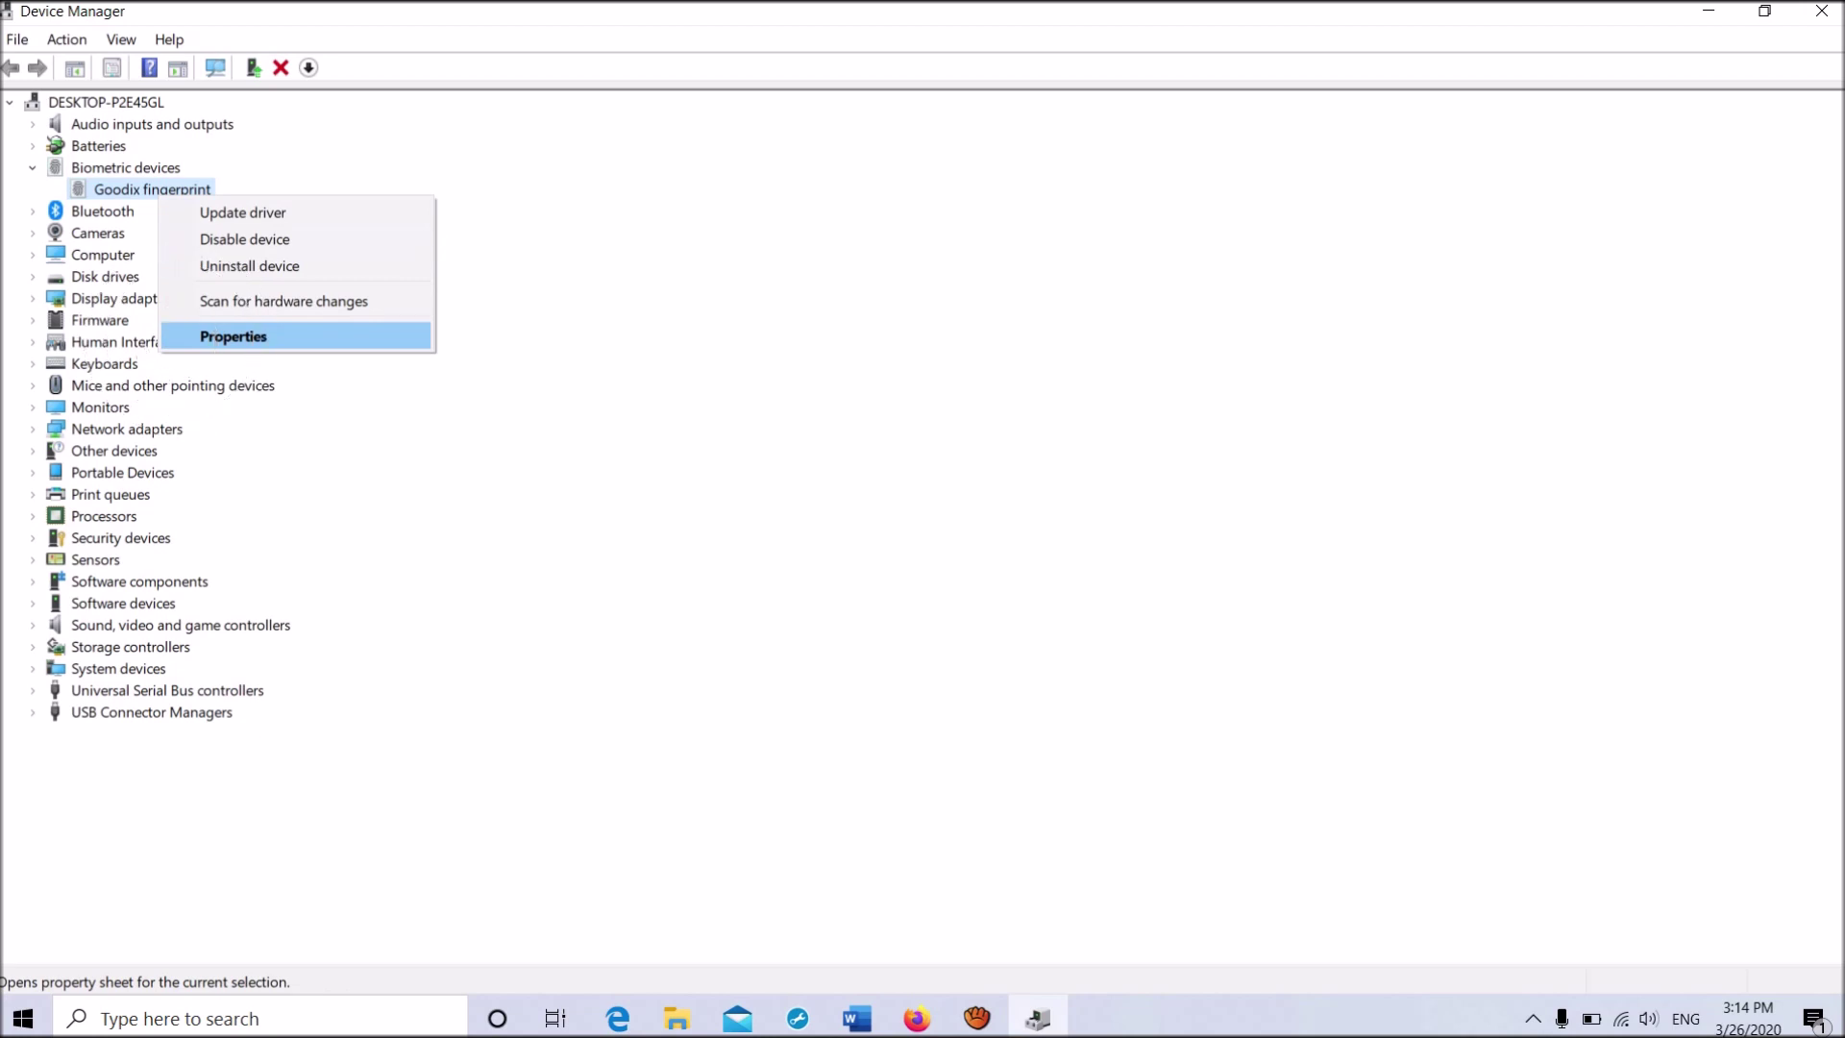
key("Return")
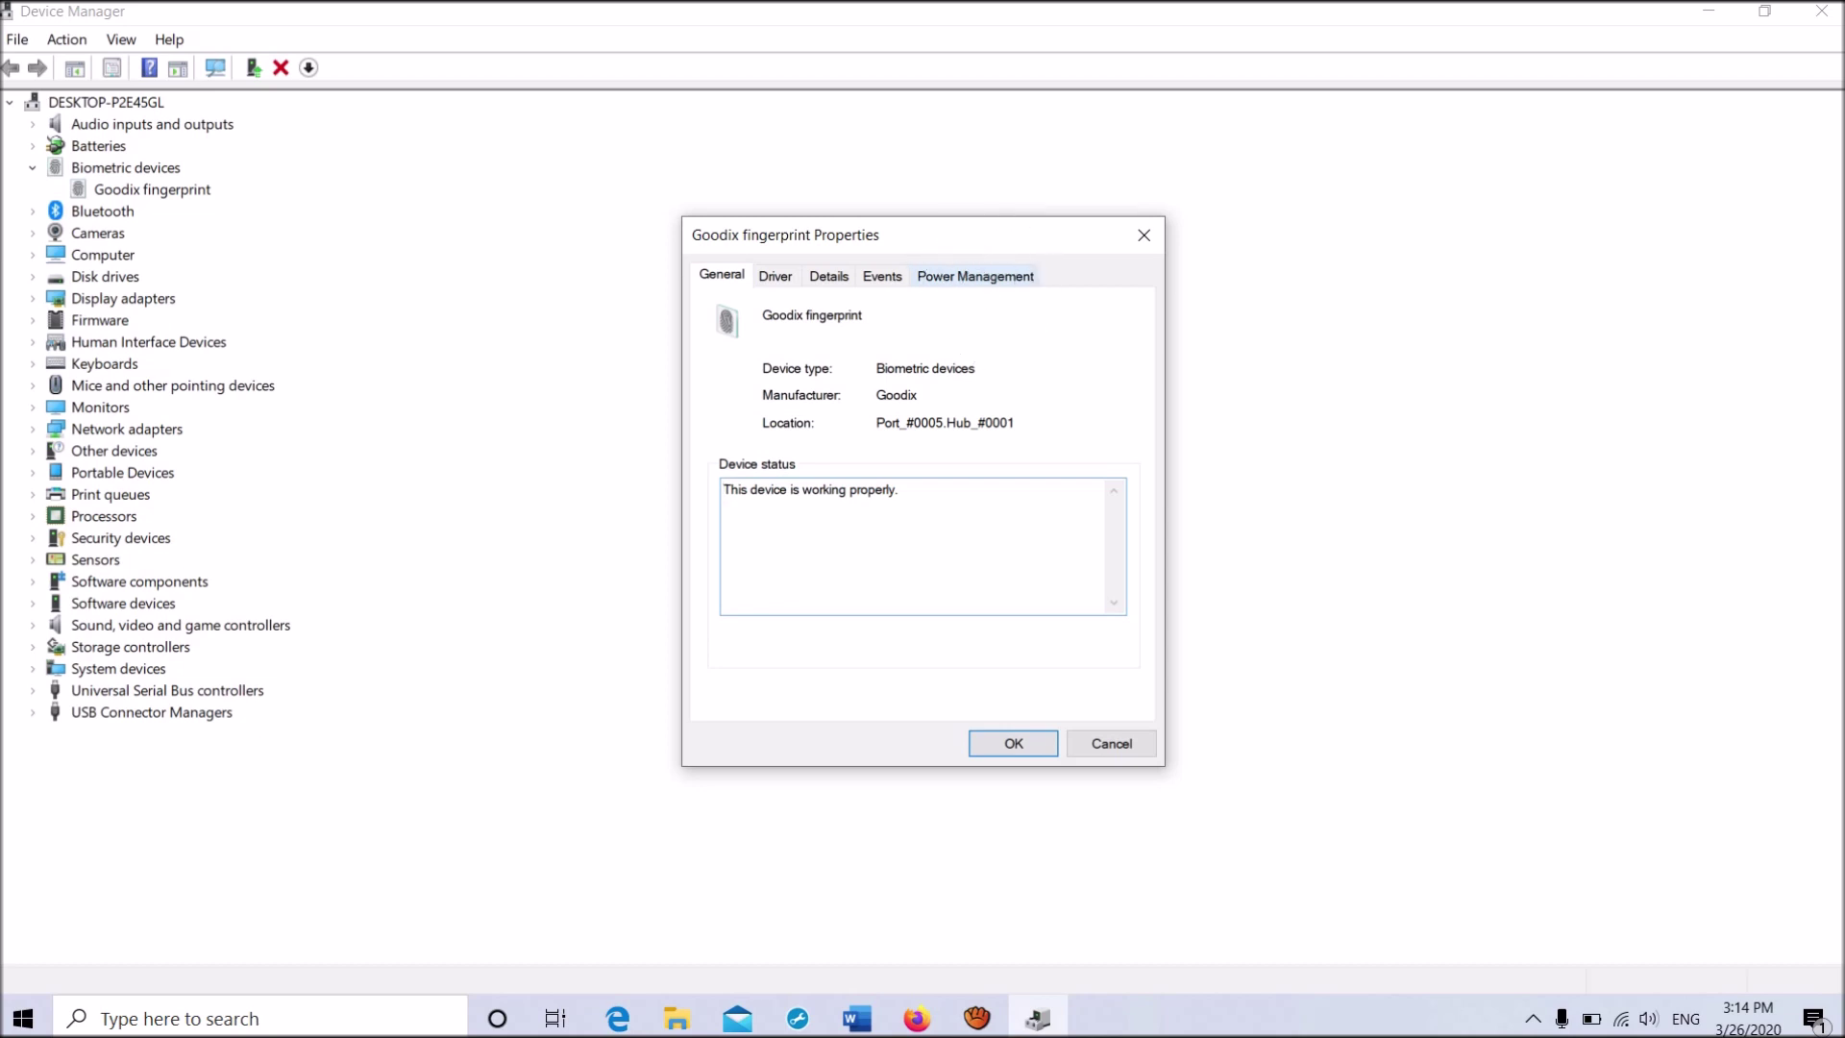
Step: Disable 'Allow the computer to turn off this device to save power' for the Goodix fingerprint device and confirm
left_click(975, 276)
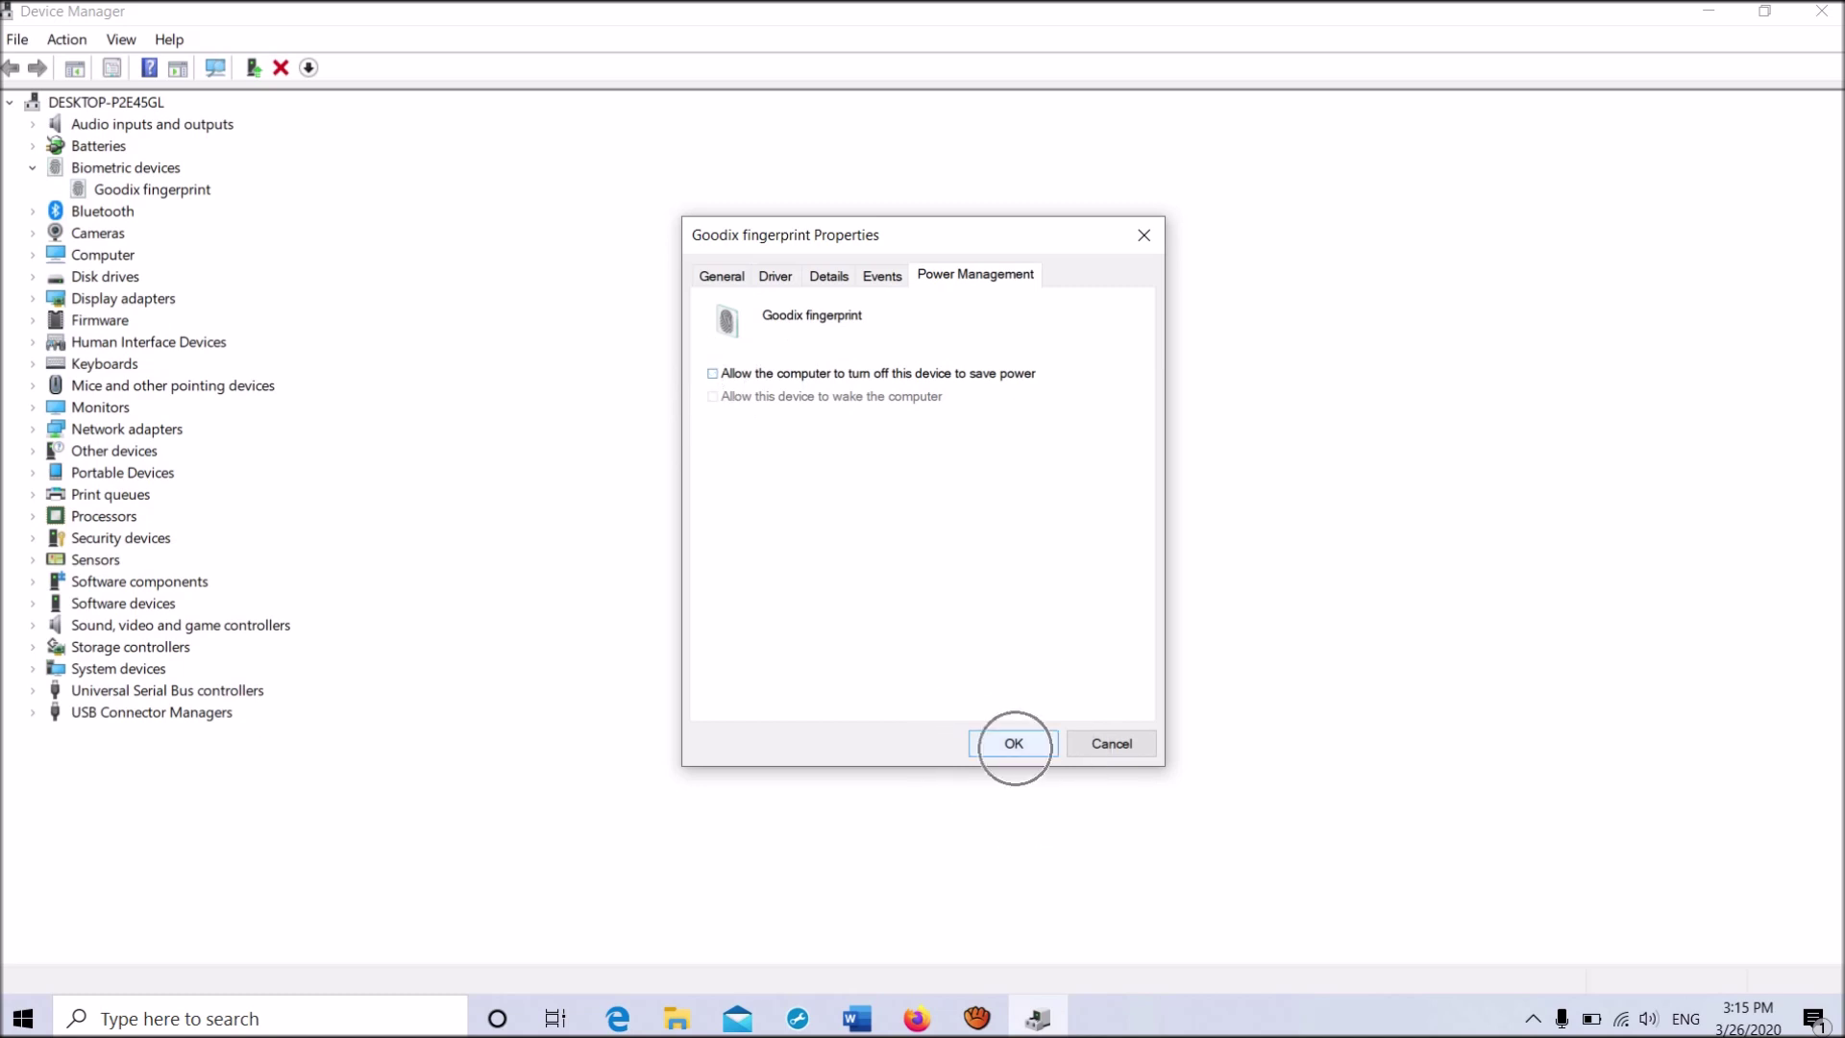
left_click(1014, 743)
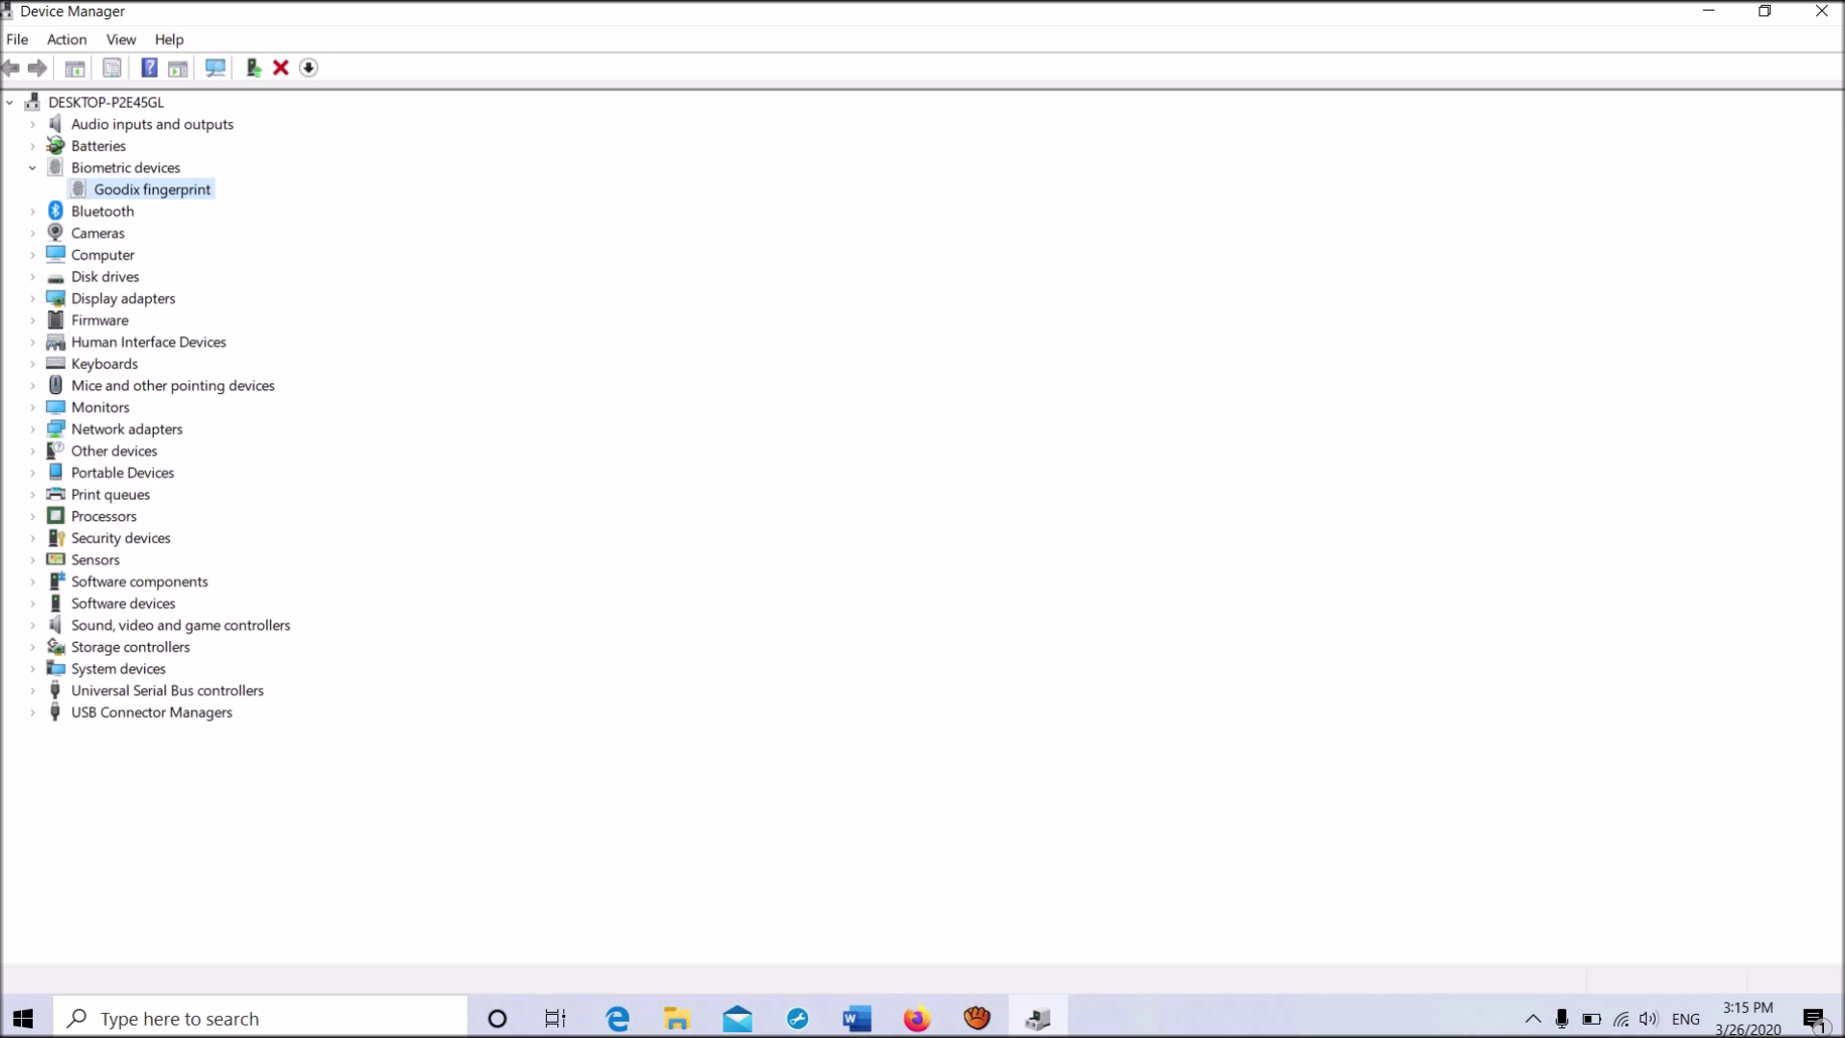